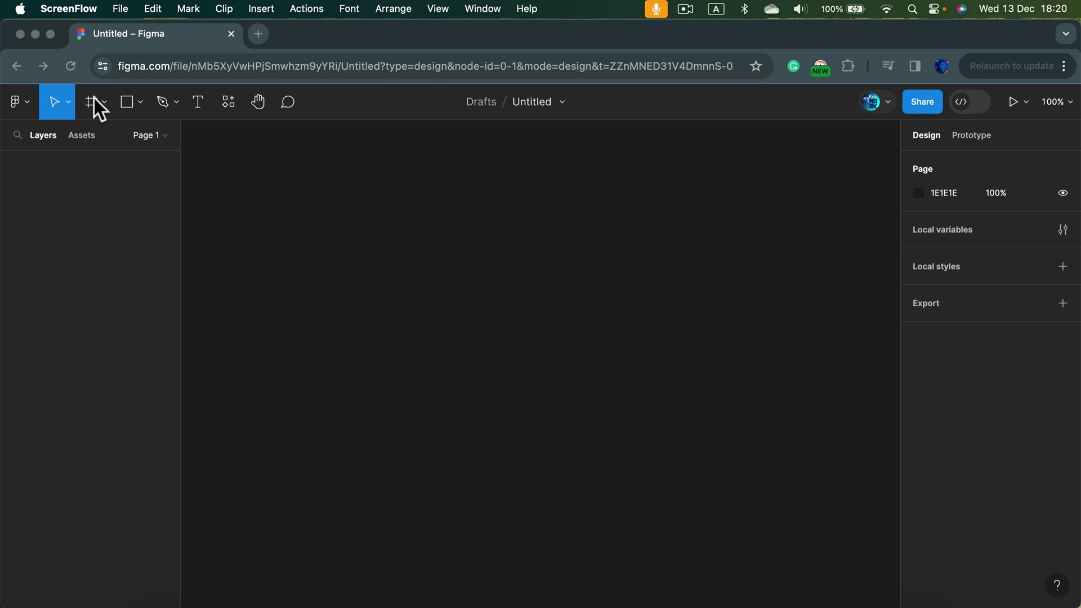
Open the Frame tool flyout listing Frame, Section and Slice.
click(100, 100)
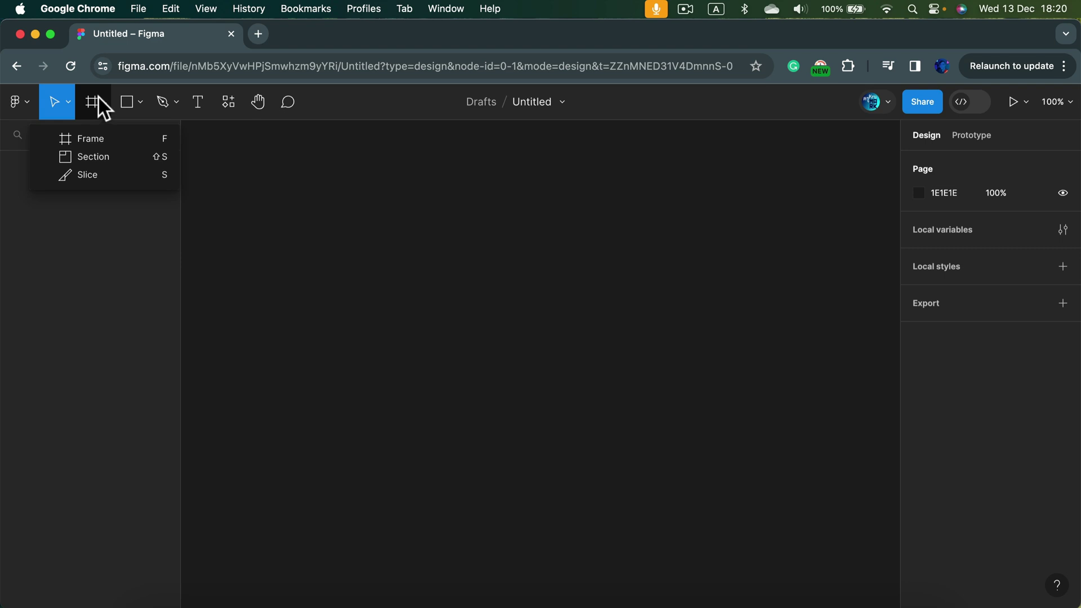
Choose the Frame tool and add a 1440×1024 Desktop preset frame named Desktop - 1.
click(87, 141)
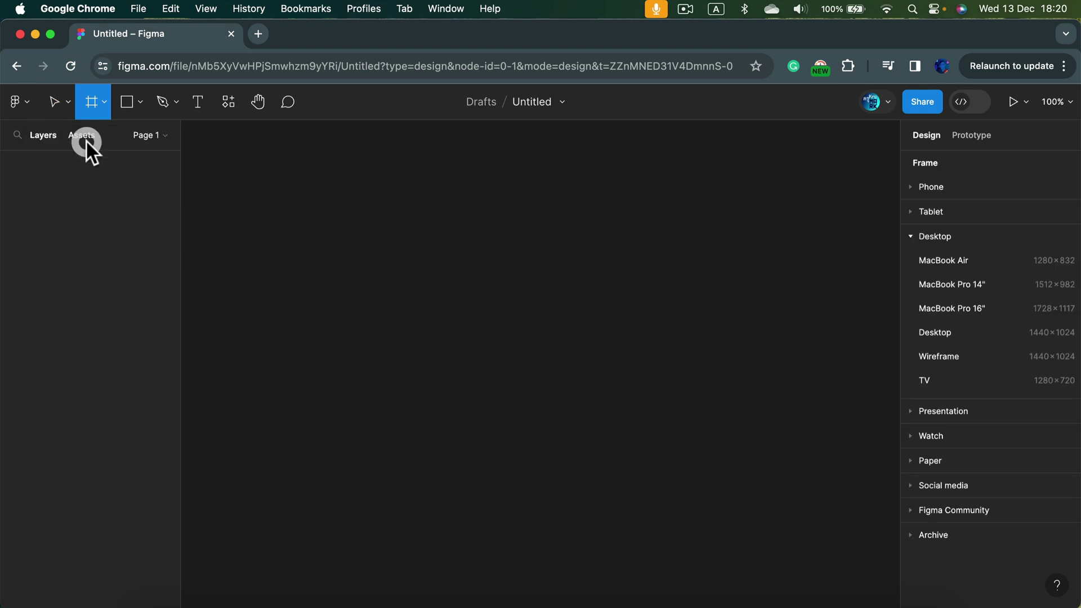
click(911, 235)
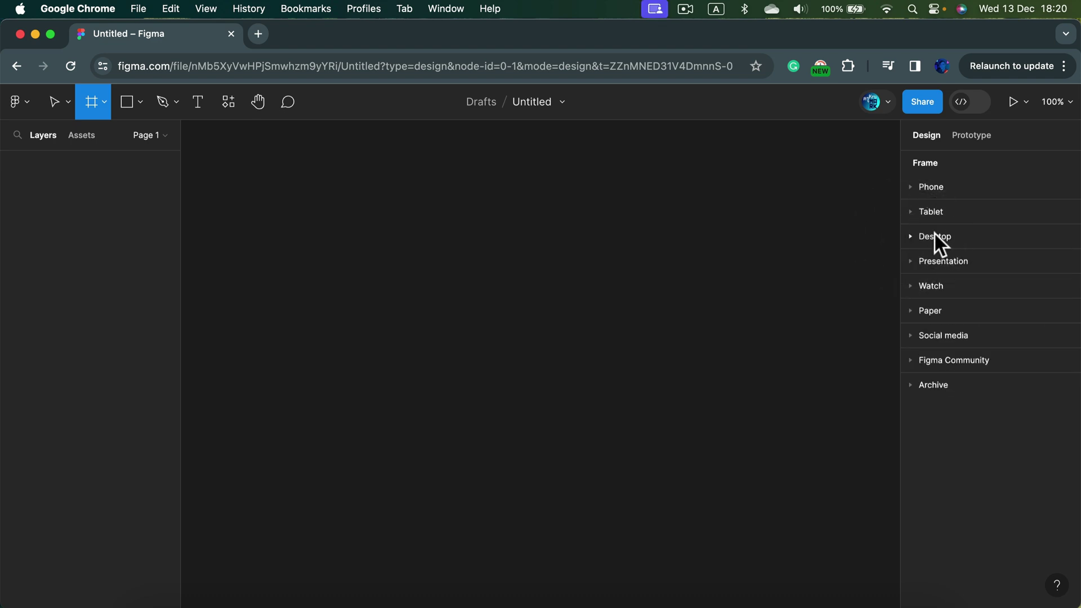
click(911, 234)
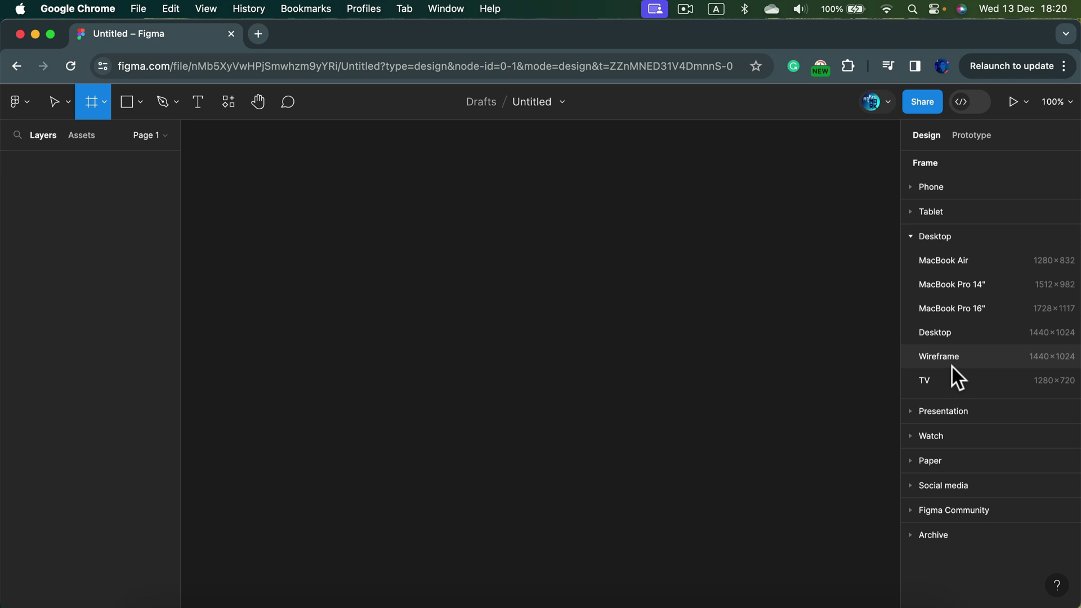
click(954, 334)
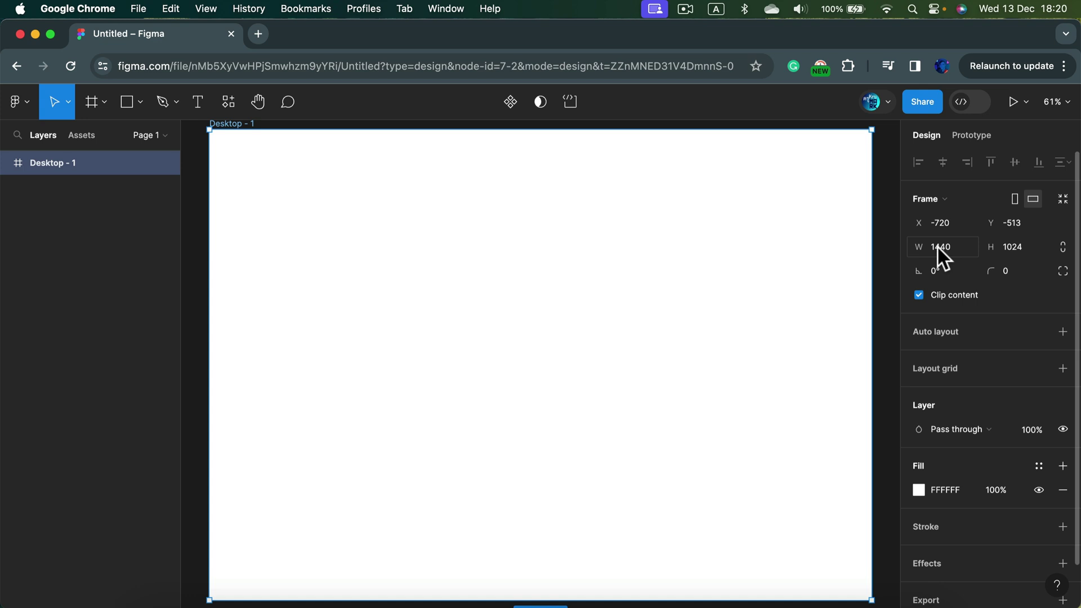
Set Desktop - 1's width to 1920px and height to 1080px.
click(962, 246)
text(19)
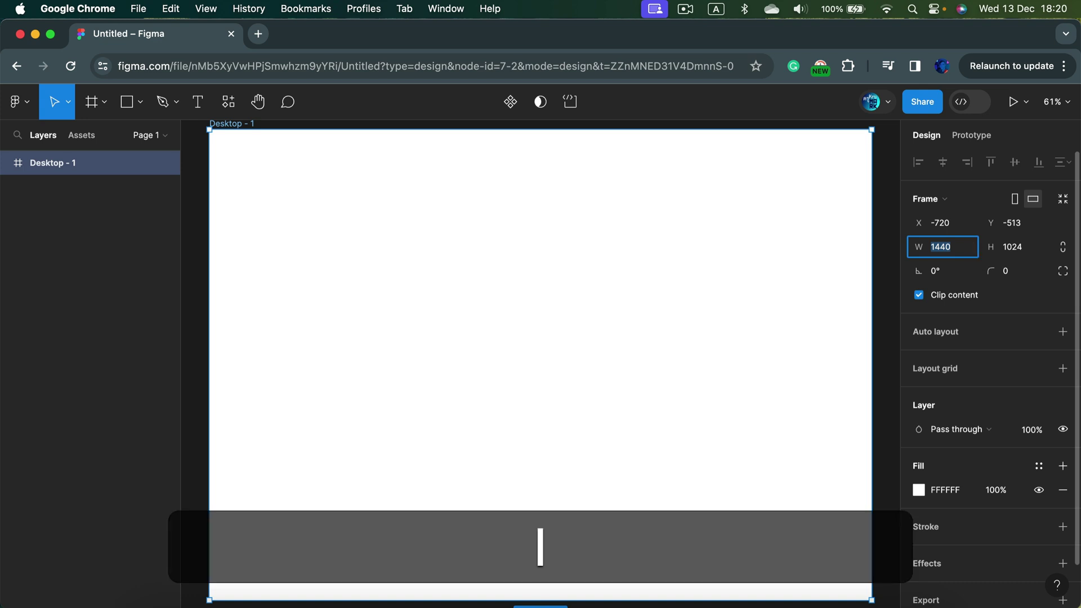
text(20px)
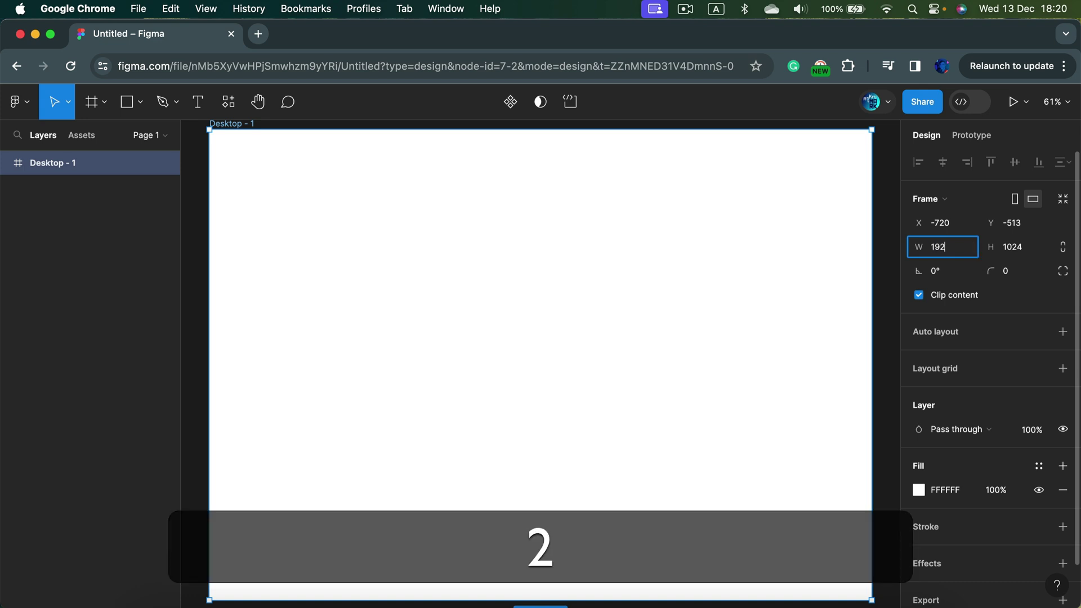
key(Return)
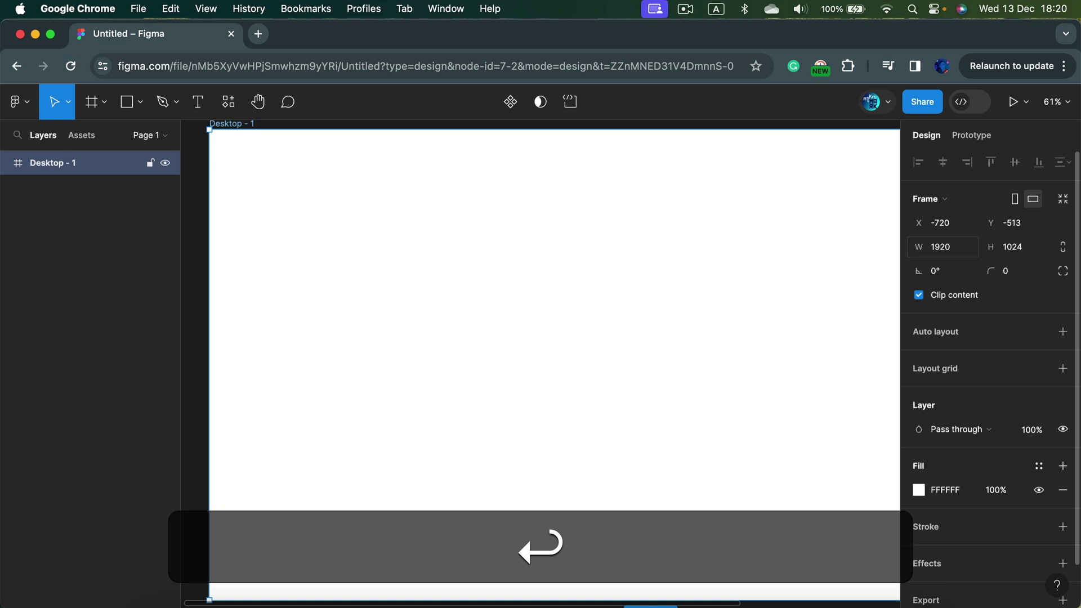
click(1021, 247)
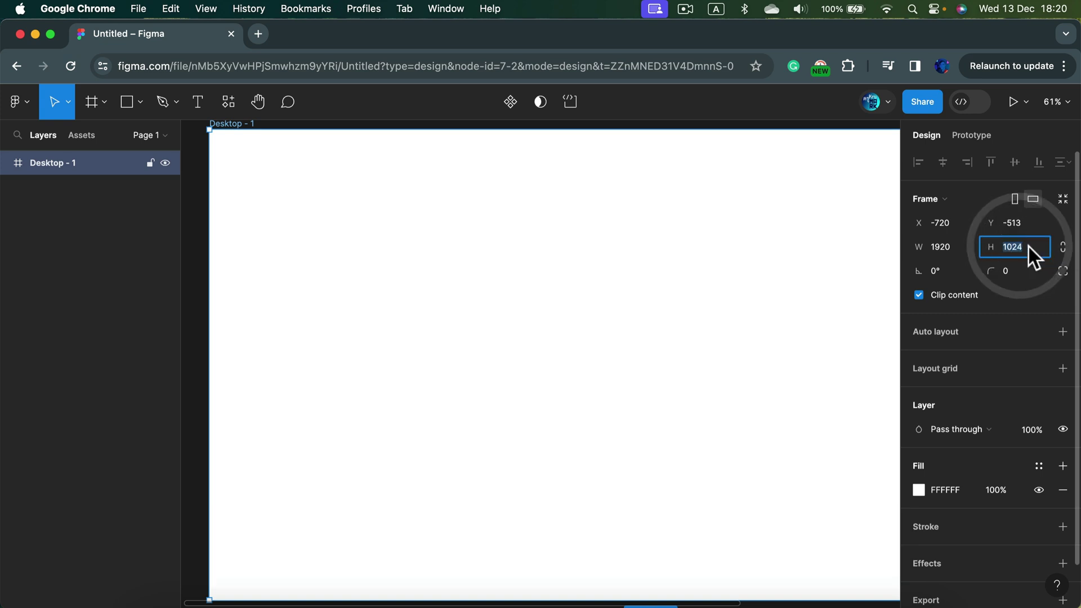
text(10)
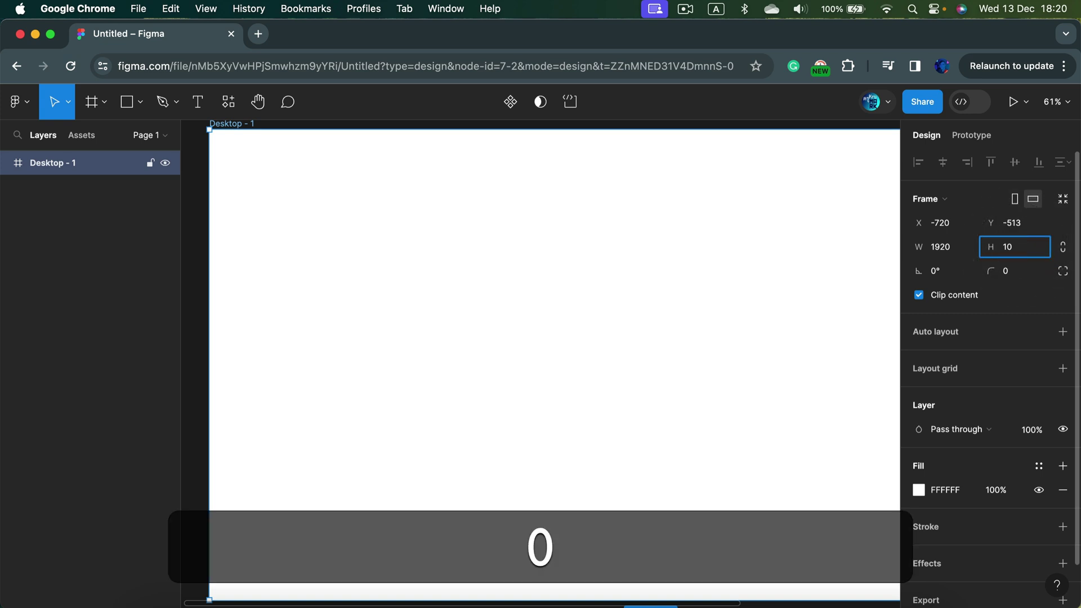
text(80px)
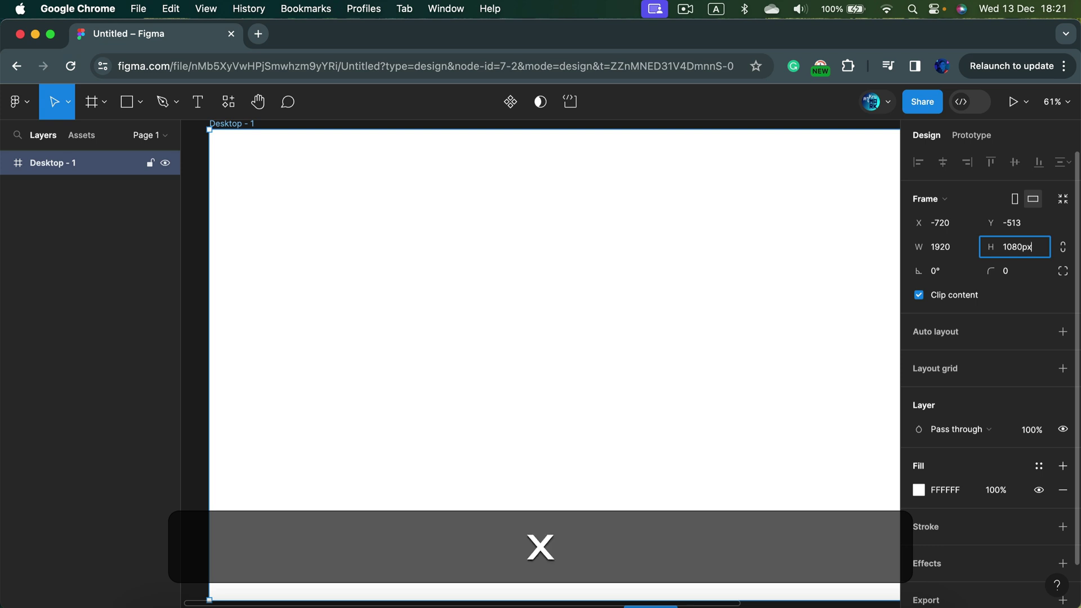
key(Return)
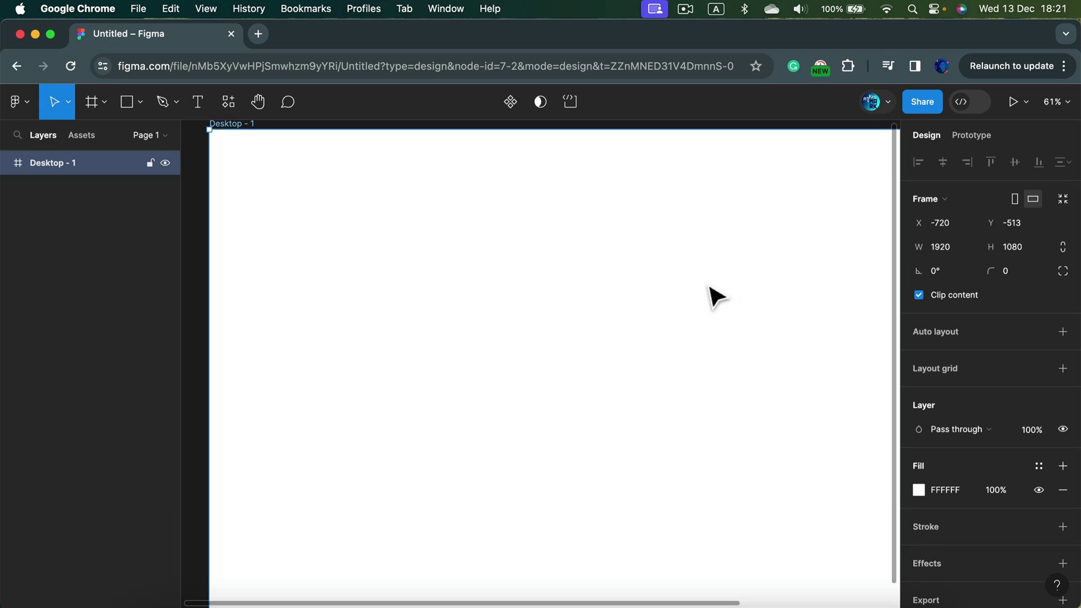
scroll(710, 295, down, 2)
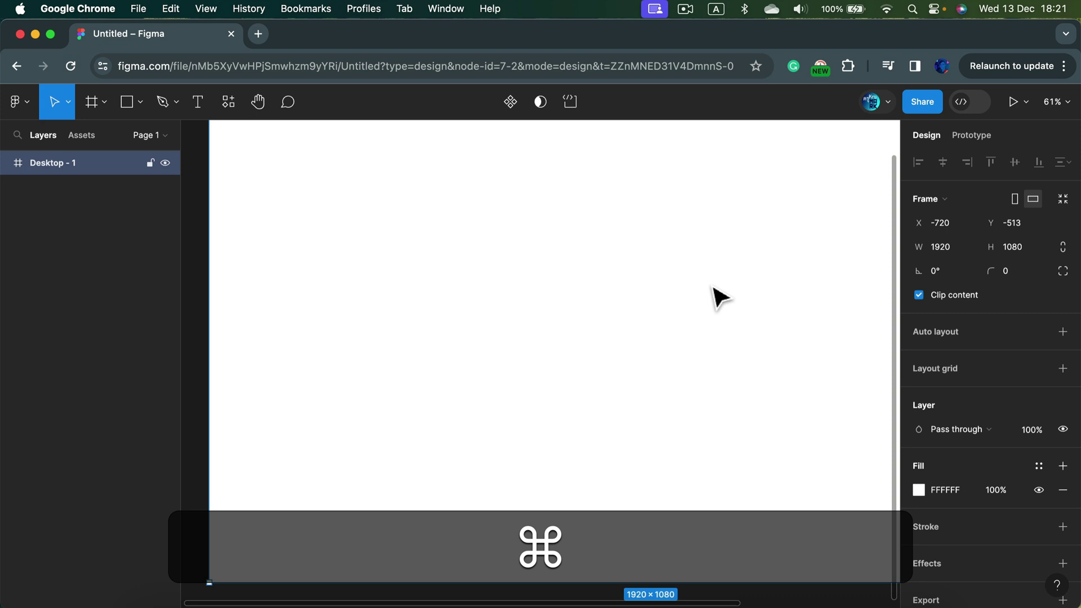
Zoom the canvas around Desktop - 1, resetting to 100% and then to 50%.
key(super+minus)
click(712, 204)
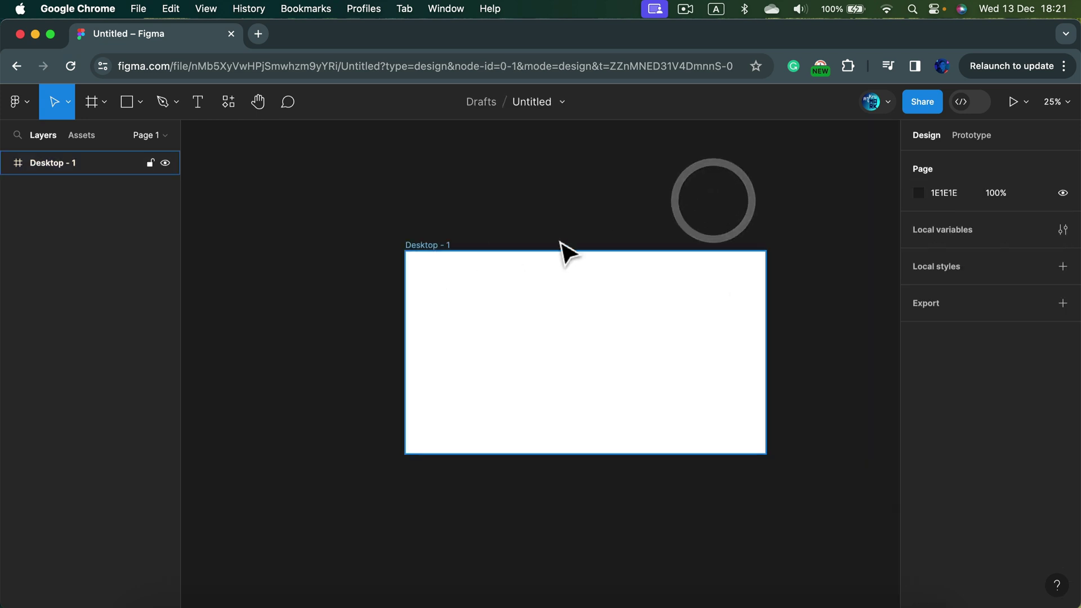
key(super+equal)
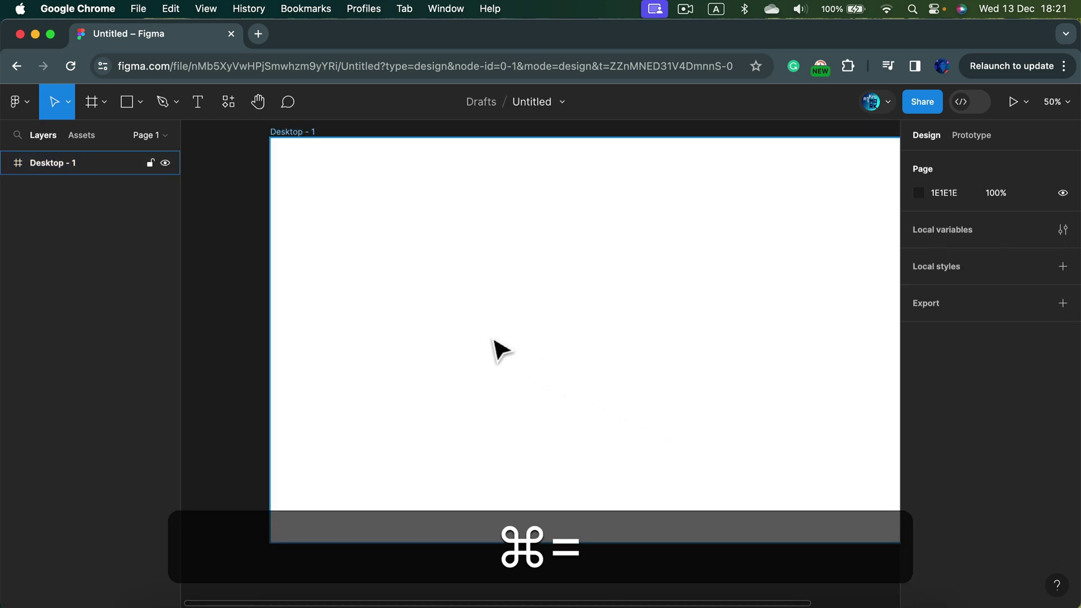
key(super+equal)
key(super+equal)
key(super+equal)
key(super+equal)
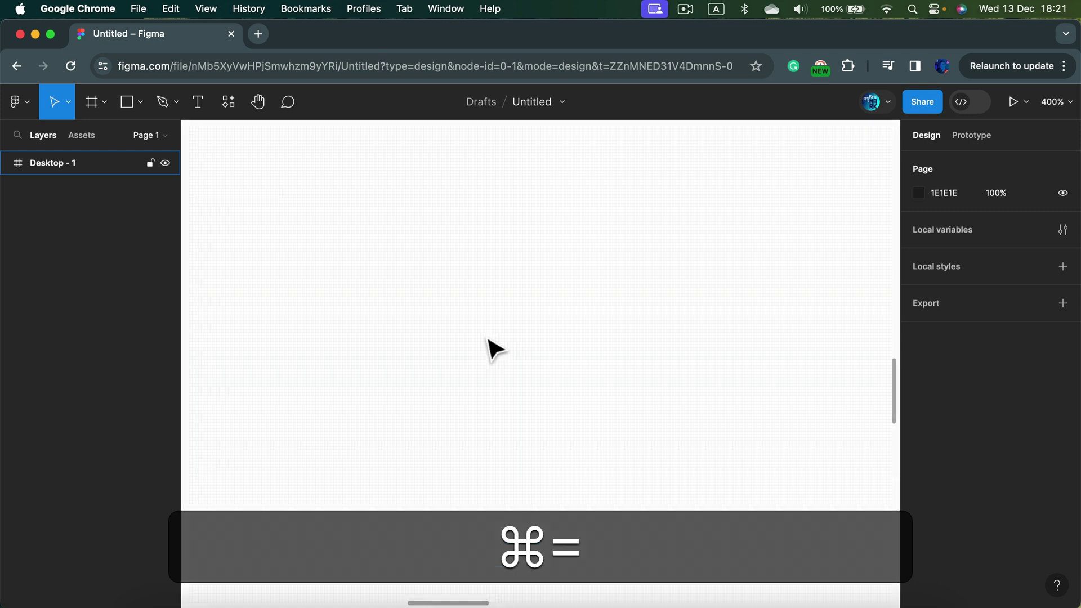
key(super+0)
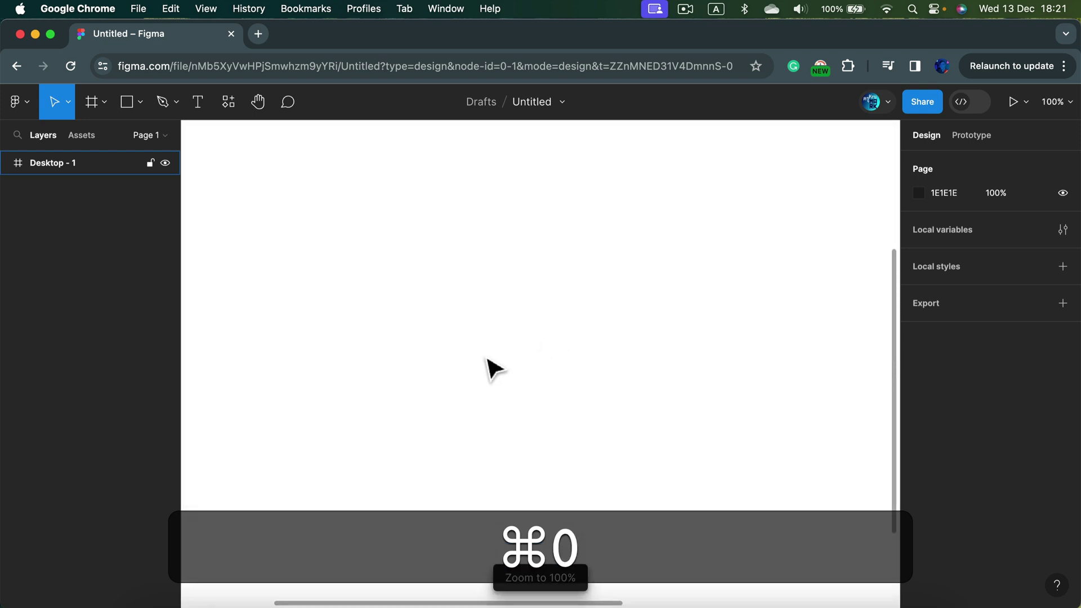
scroll(637, 343, up, 5)
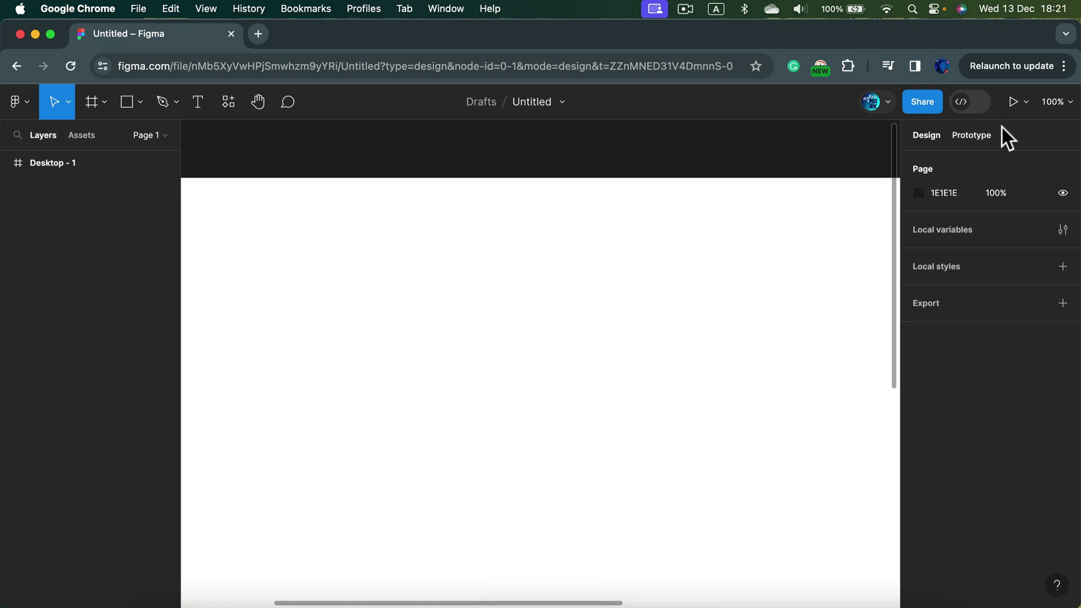
click(1062, 110)
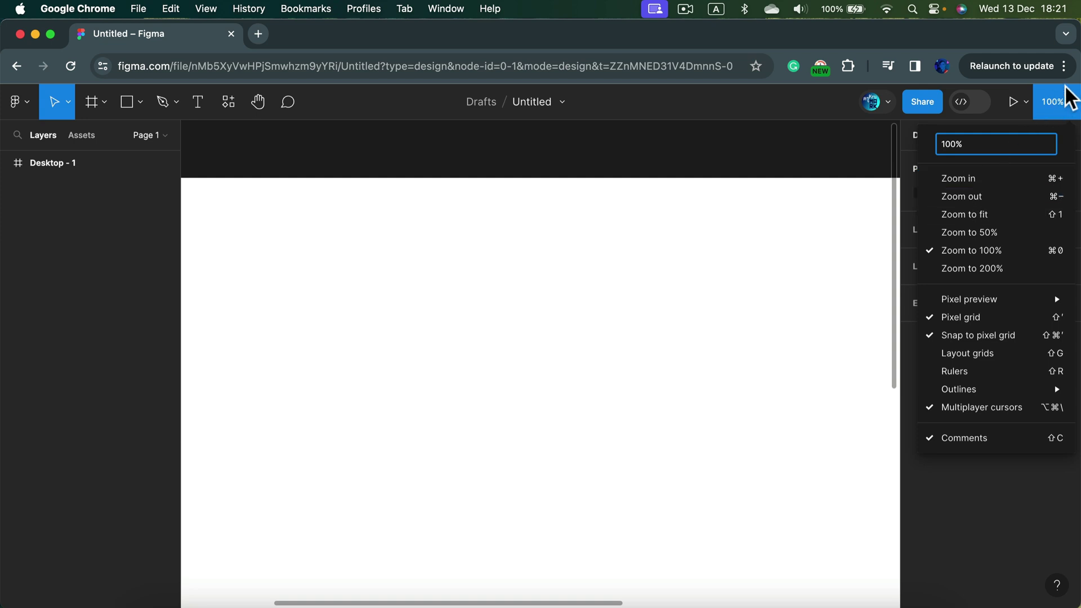
click(960, 194)
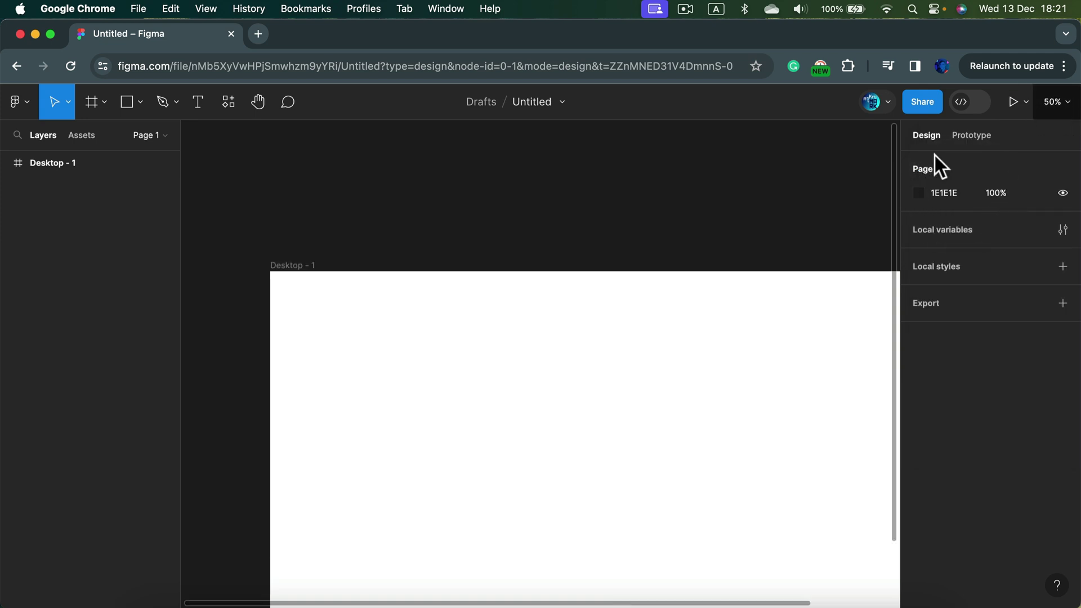
scroll(755, 251, down, 3)
scroll(845, 225, up, 3)
Set the canvas zoom to 65% and scroll so Desktop - 1's top edge shows.
click(1062, 107)
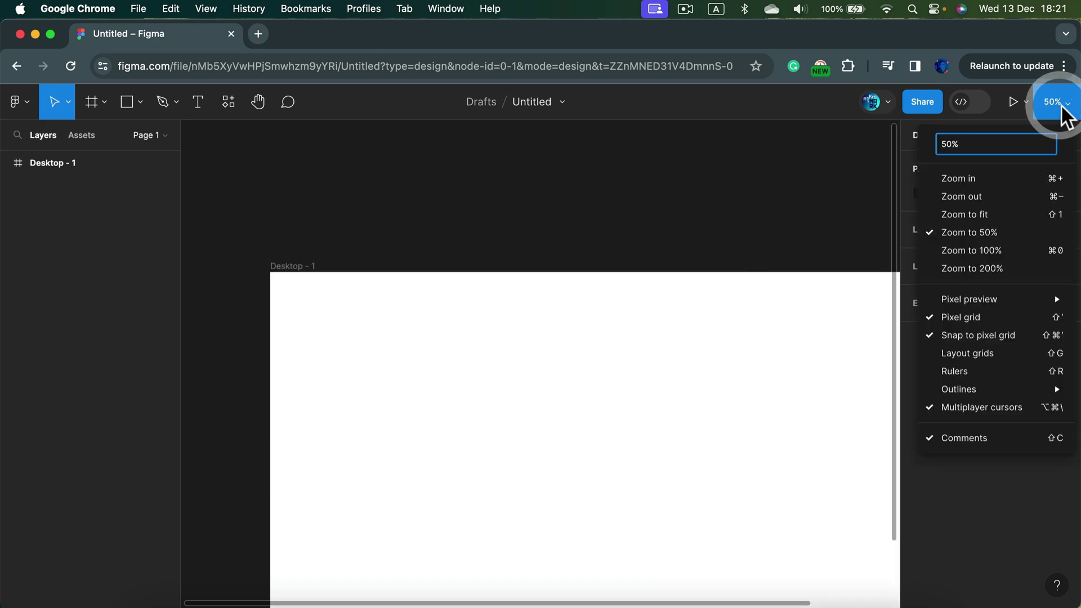
click(920, 142)
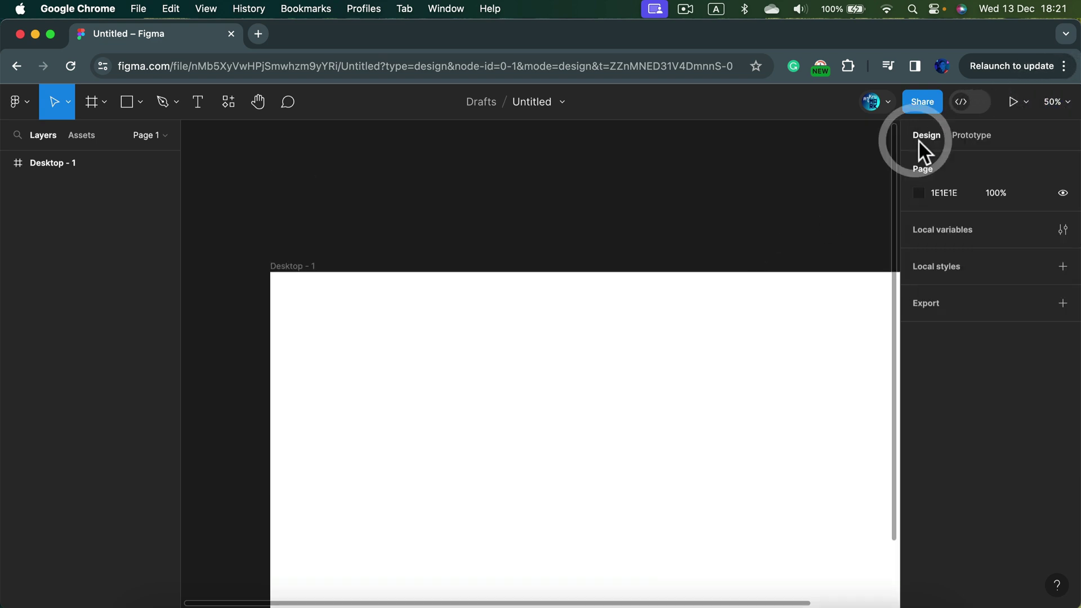
click(1056, 105)
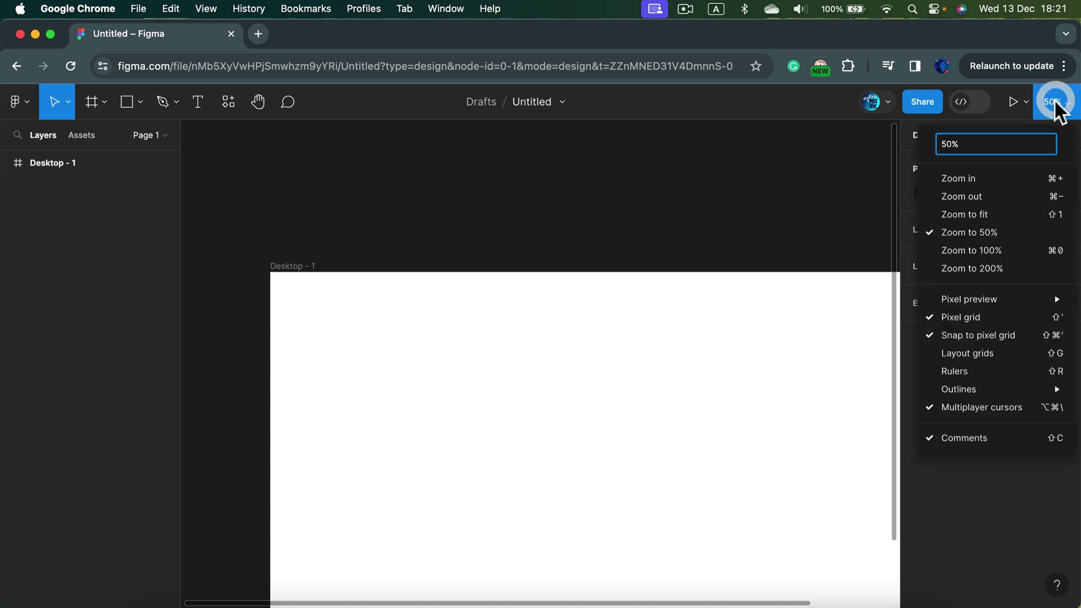
click(987, 151)
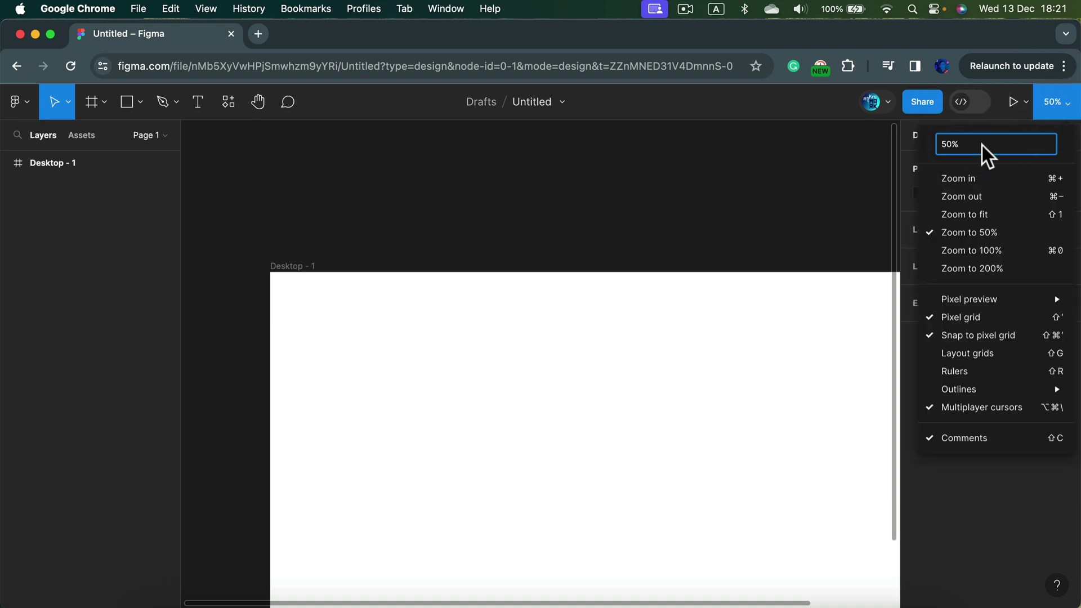
key(BackSpace)
key(BackSpace)
key(BackSpace)
text(65)
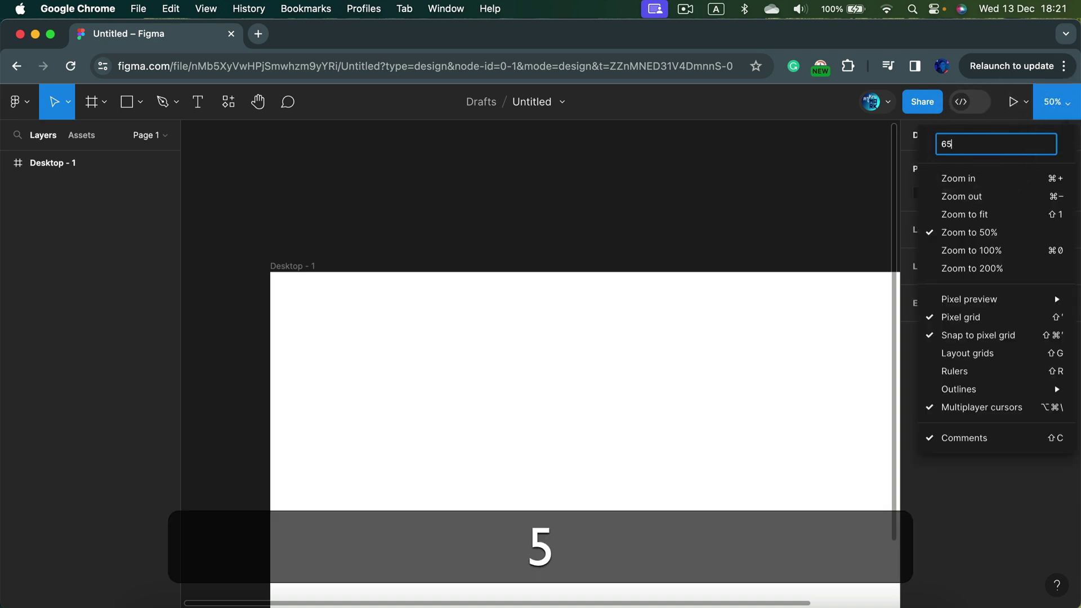
key(Return)
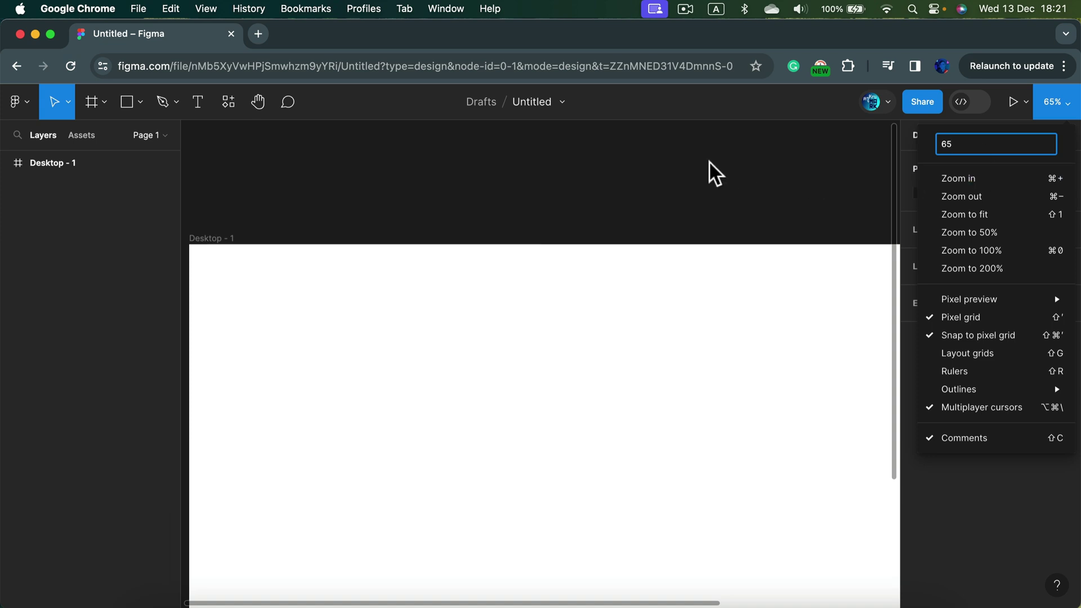
click(654, 153)
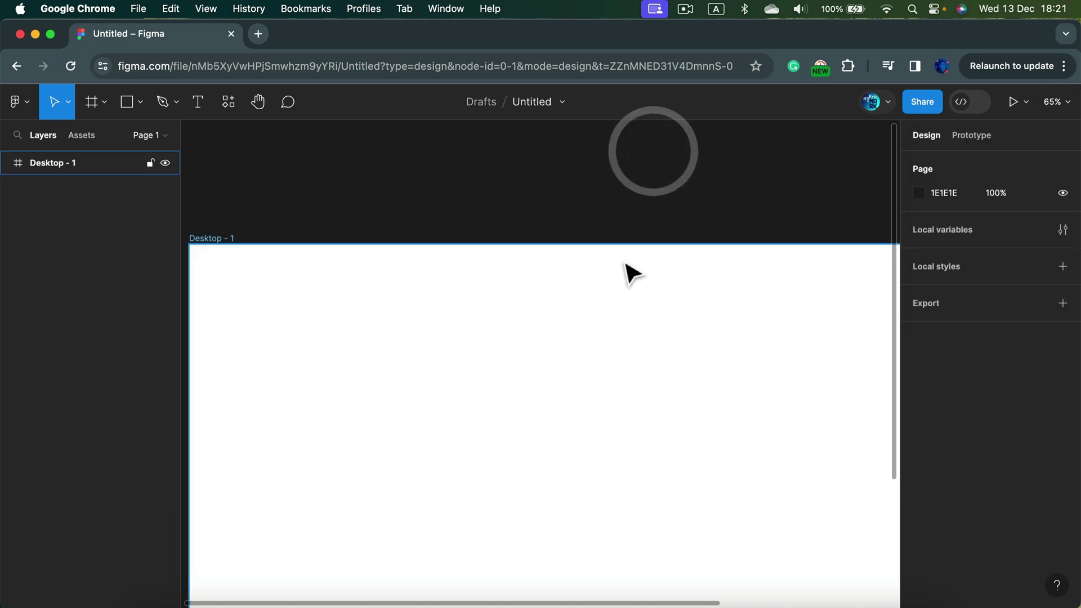
scroll(453, 346, down, 3)
scroll(453, 346, up, 2)
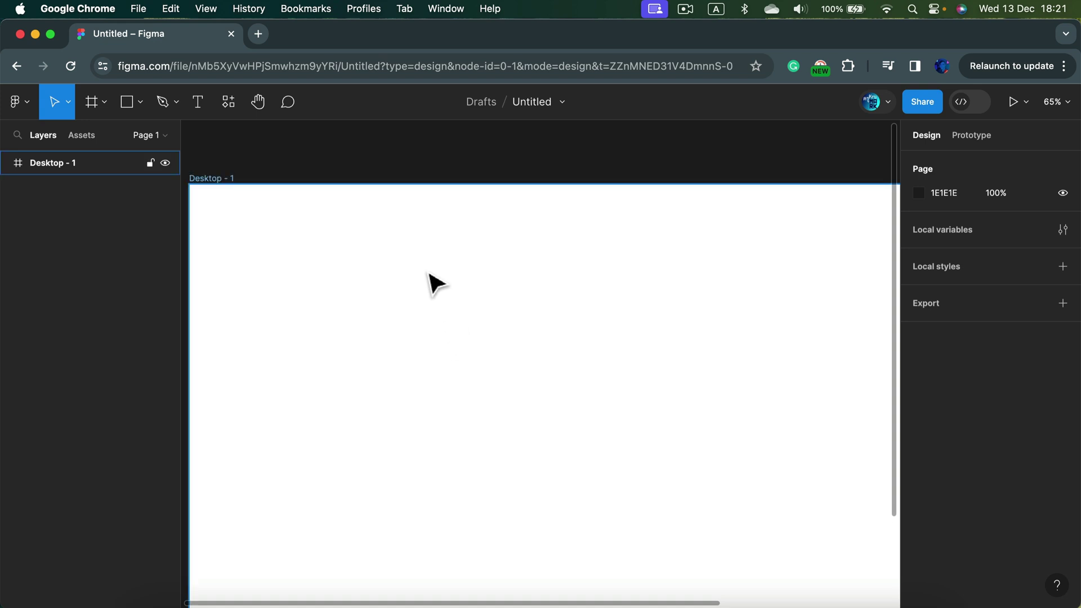
Draw a grey 158×158 square near the frame's top-left.
click(140, 102)
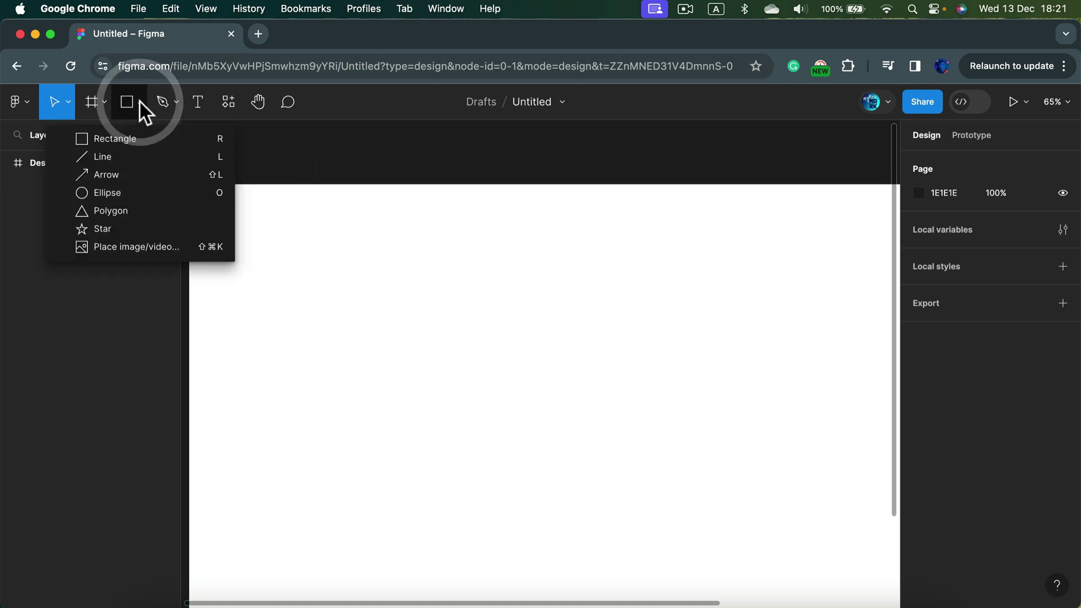
click(125, 141)
drag(257, 232, 336, 294)
Draw a 163-wide horizontal line and a 249-wide horizontal arrow beside the square.
click(138, 104)
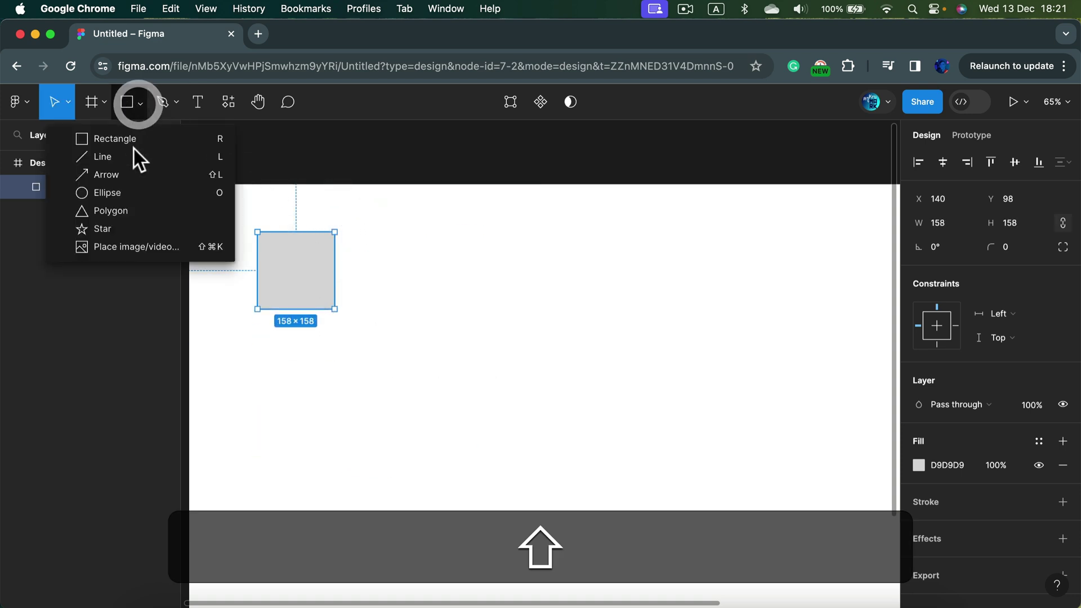
click(121, 154)
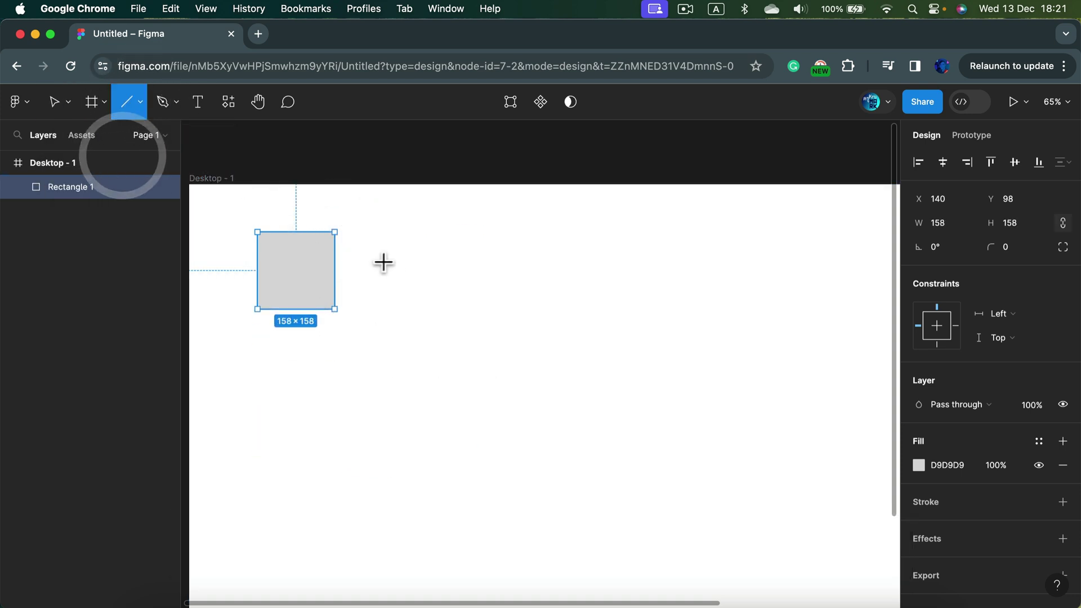
drag(378, 267, 458, 280)
click(140, 102)
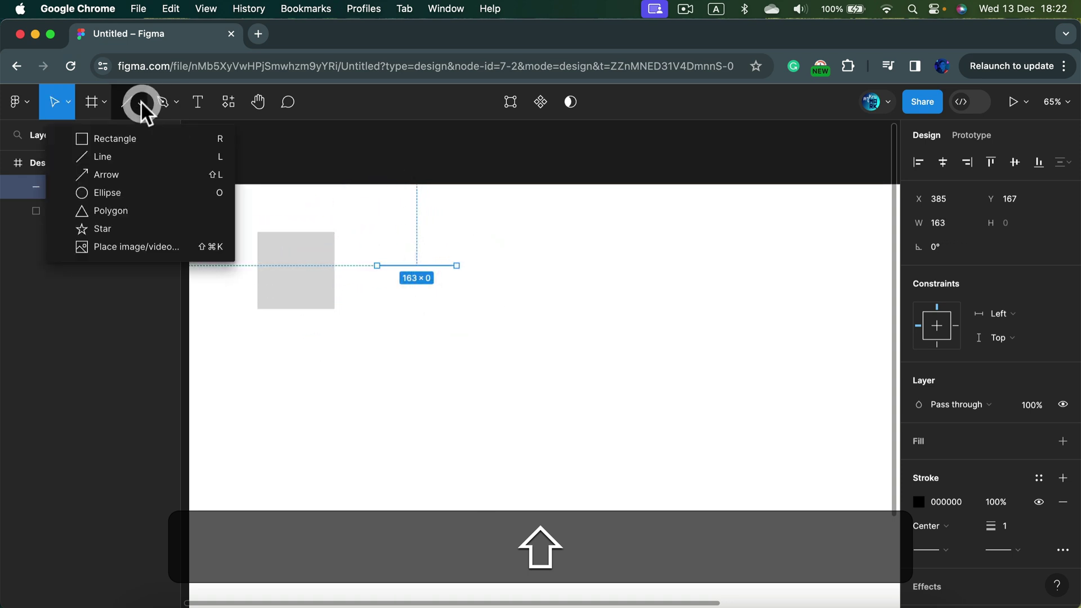
click(134, 176)
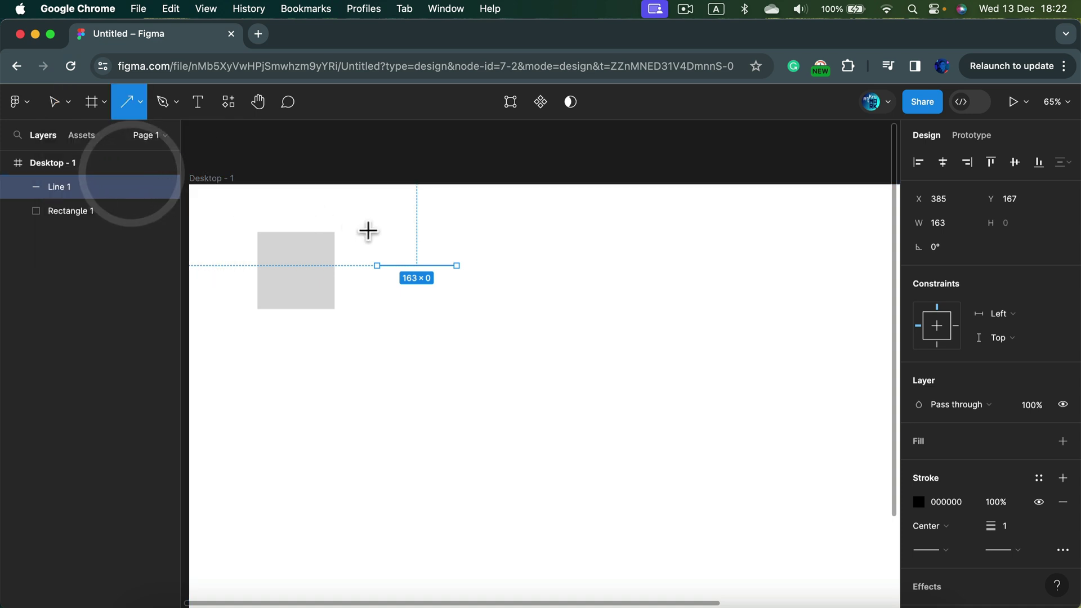
drag(377, 231, 497, 231)
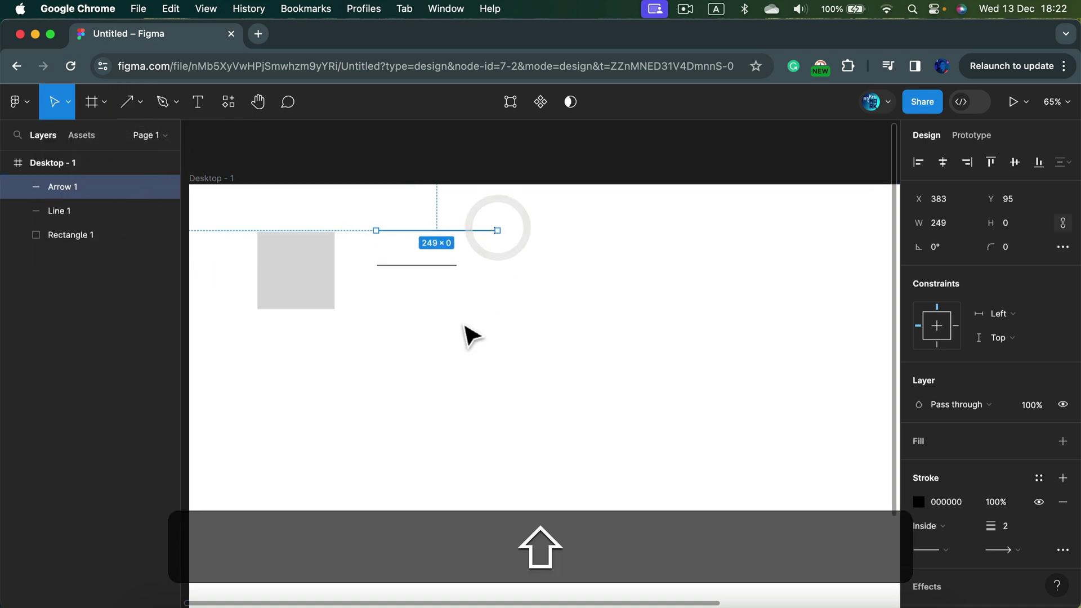
click(128, 101)
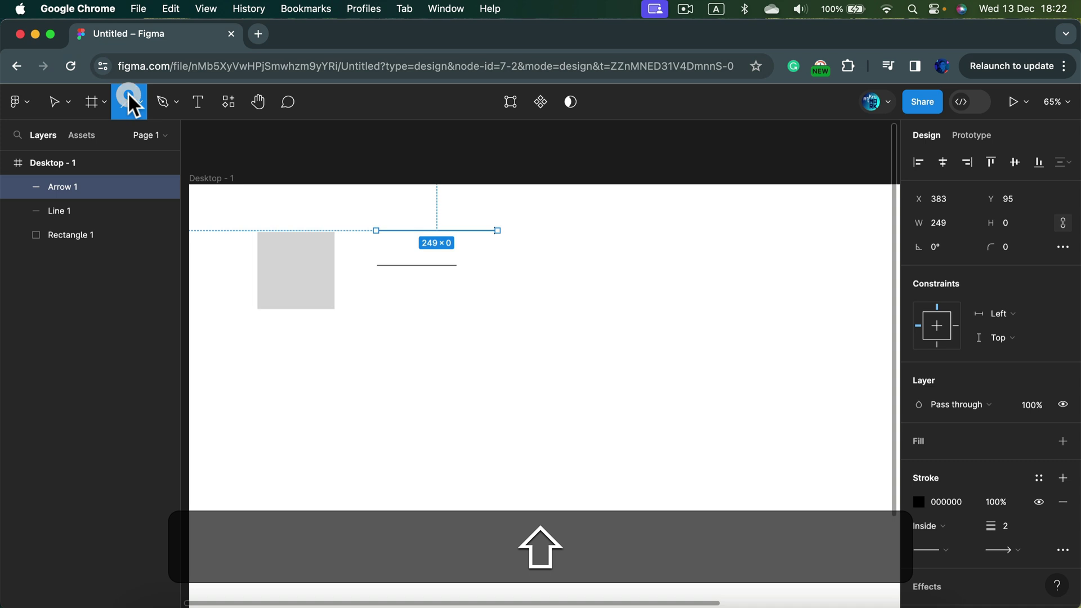
click(140, 104)
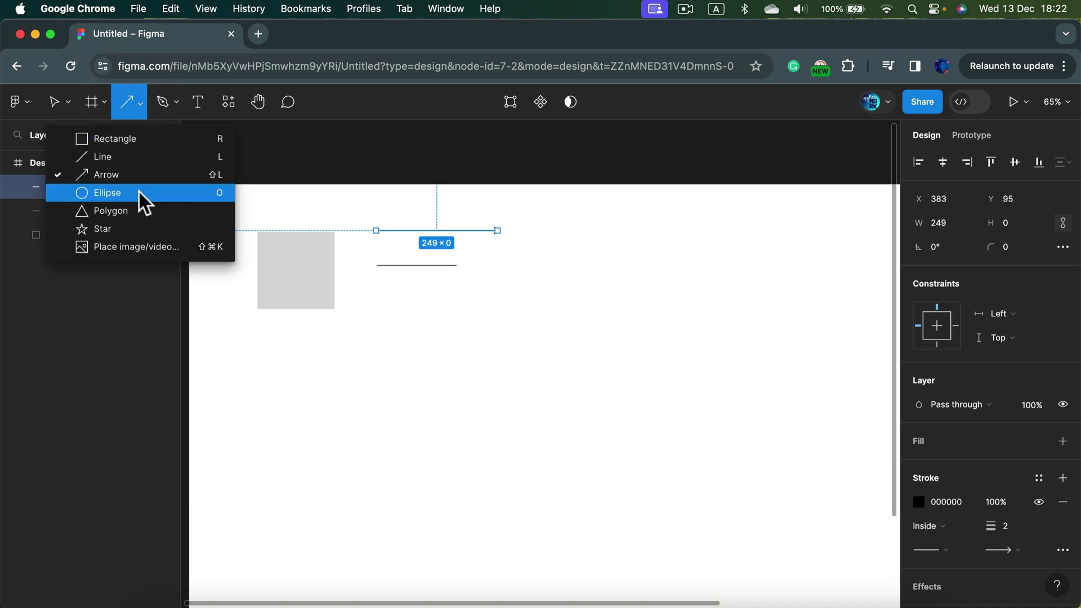
Draw a 152×152 circle right of the arrow and a triangle below the square.
click(139, 192)
drag(515, 248, 589, 321)
key(shift)
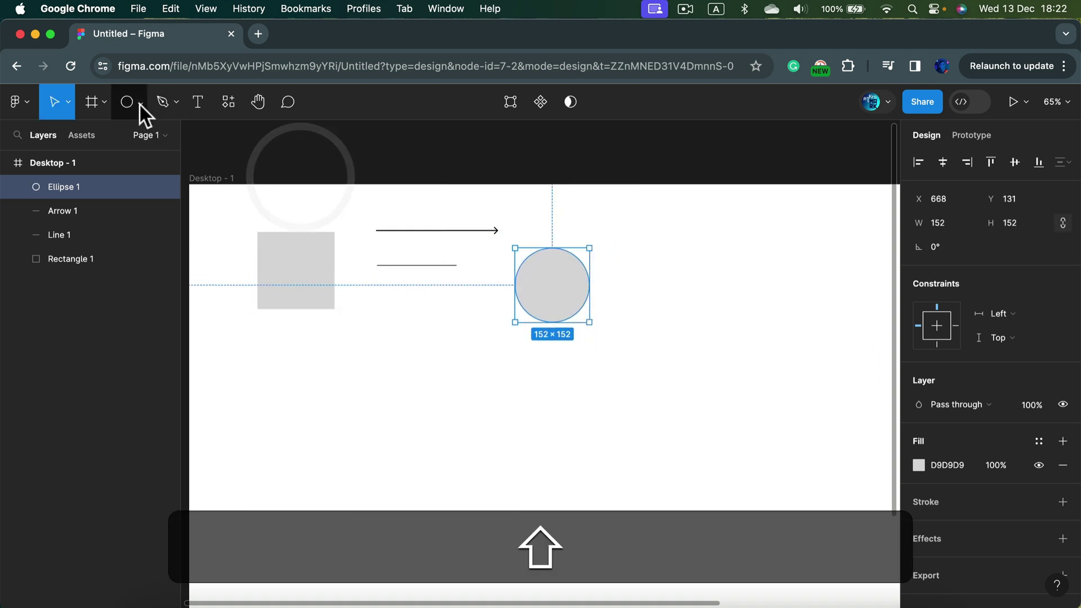
click(140, 104)
click(131, 211)
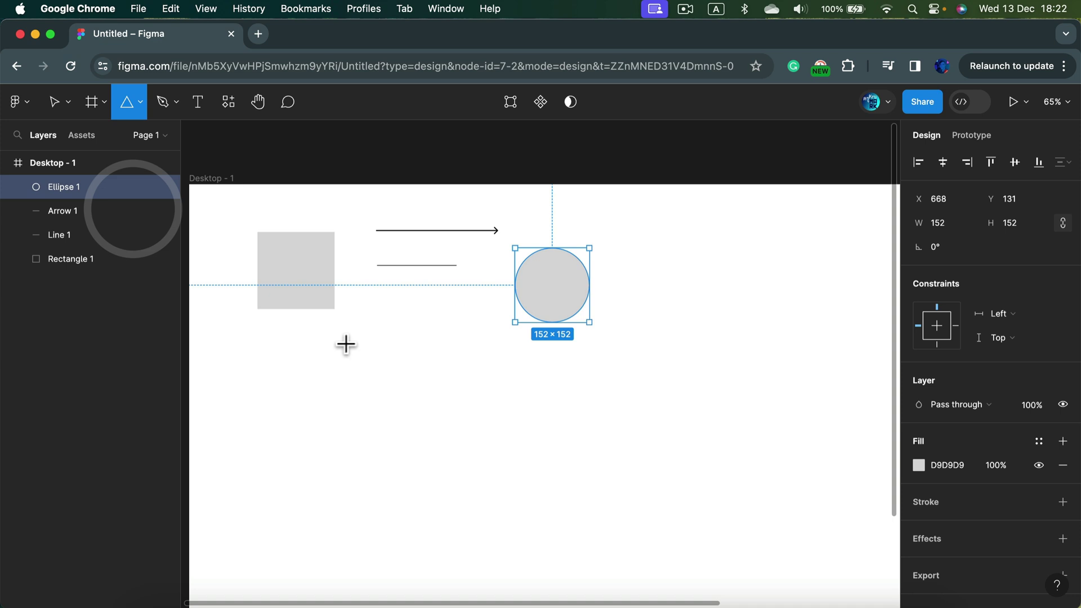
drag(270, 360, 338, 444)
key(shift)
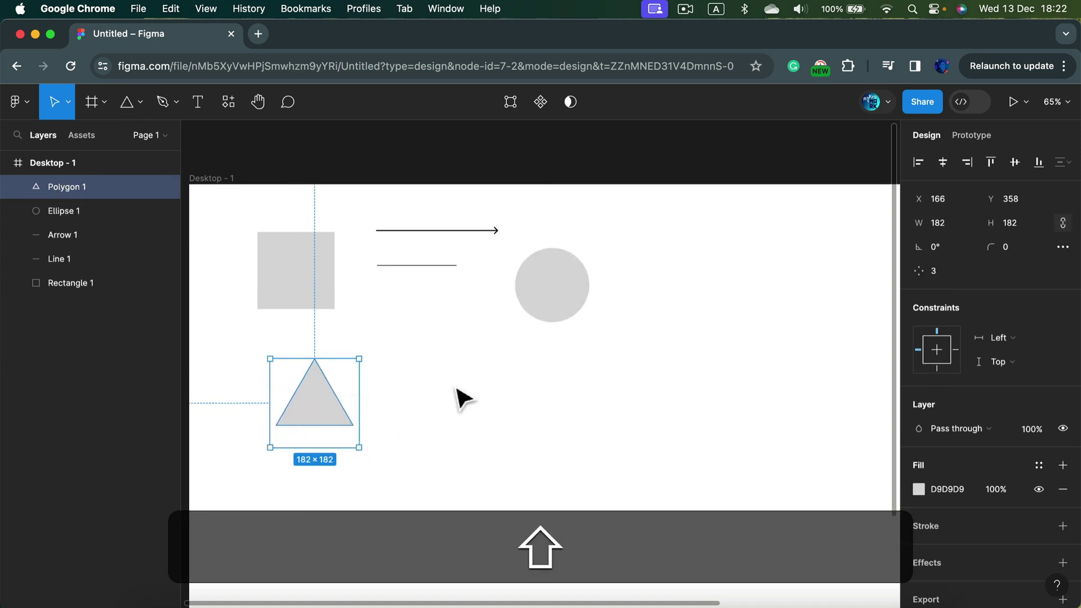
Draw a second triangle below the circle and raise its point count to 8, a 190×190 octagon.
click(127, 90)
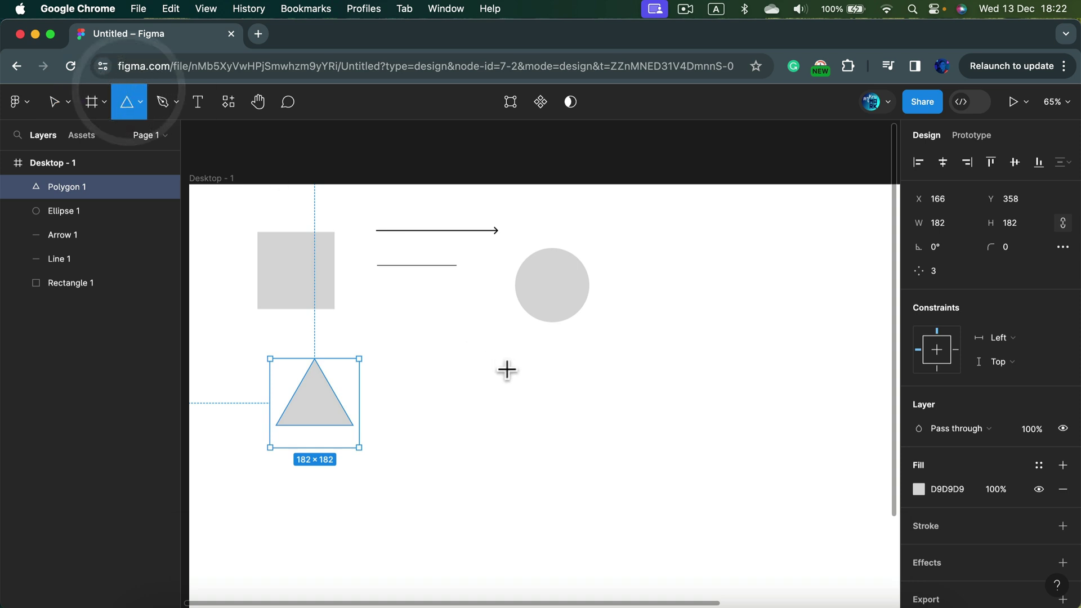
key(shift)
drag(474, 365, 566, 458)
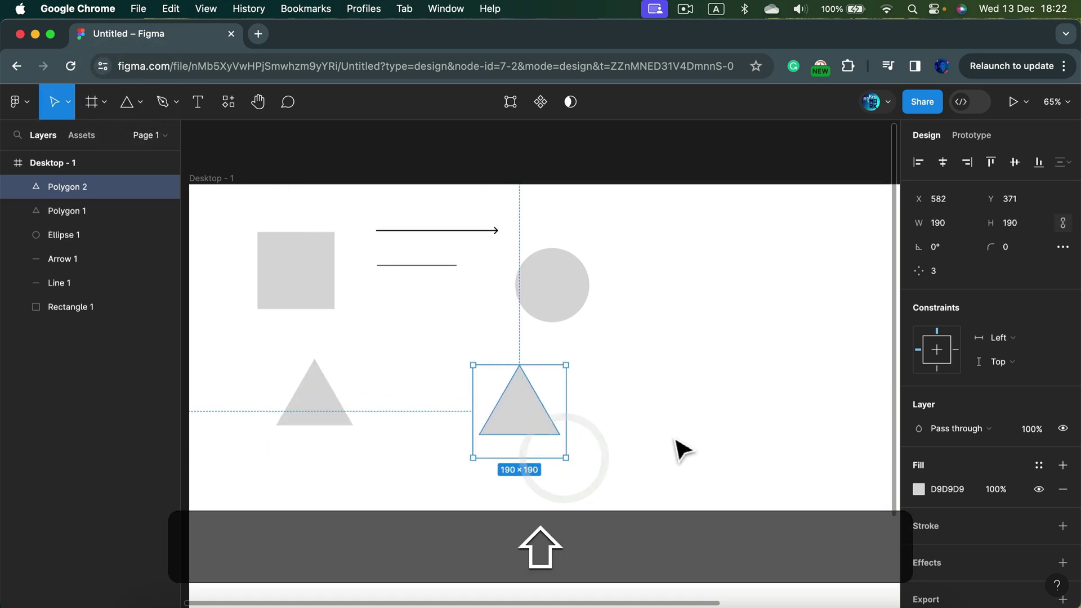
drag(924, 272, 1003, 277)
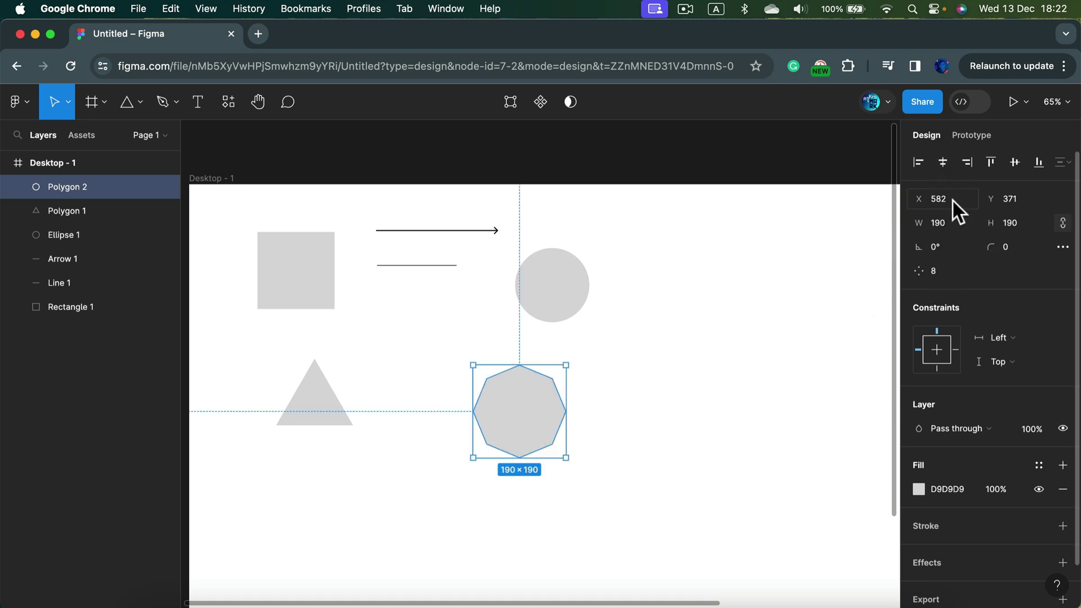
Draw a 237×237 star right of the octagon.
click(135, 103)
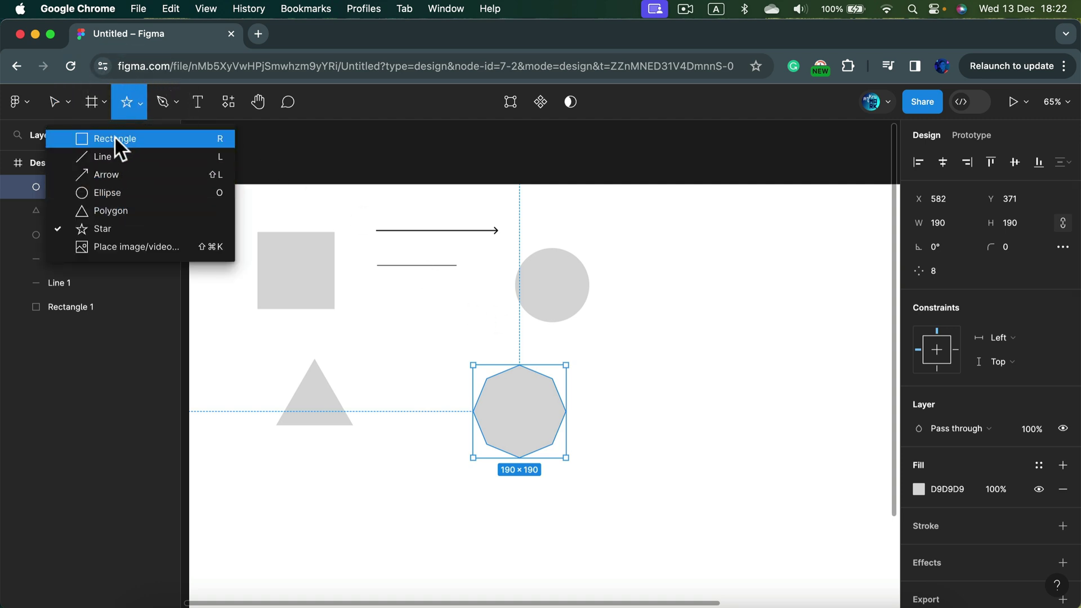
click(107, 227)
mouse_move(646, 298)
mouse_down()
mouse_move(719, 350)
mouse_move(762, 413)
mouse_up()
key(shift)
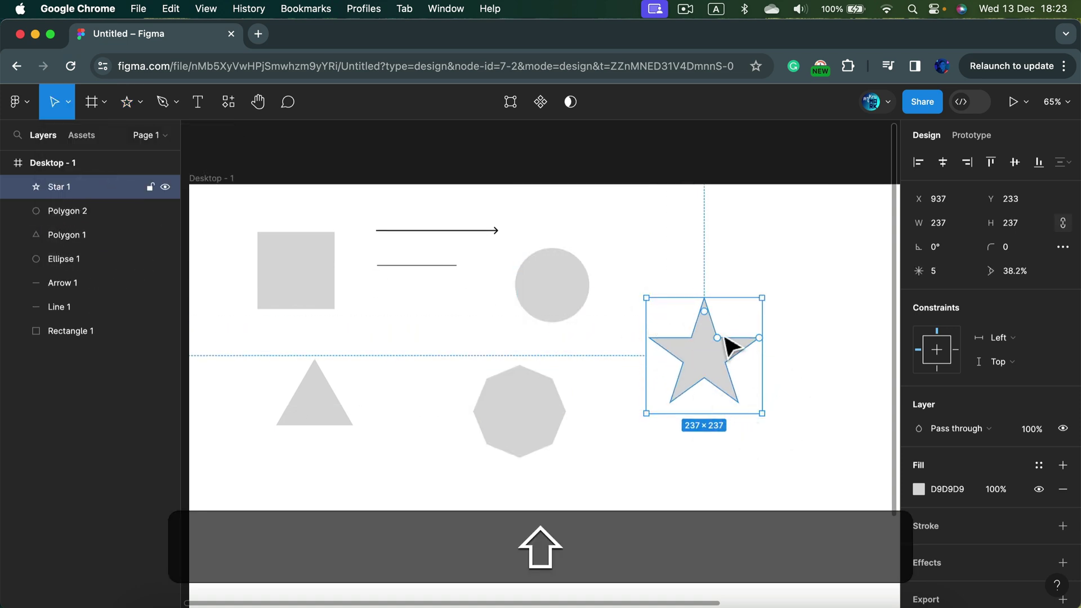
Give the star 4 points, corner radius 9, a 44.6% ratio and a -7° tilt.
click(943, 272)
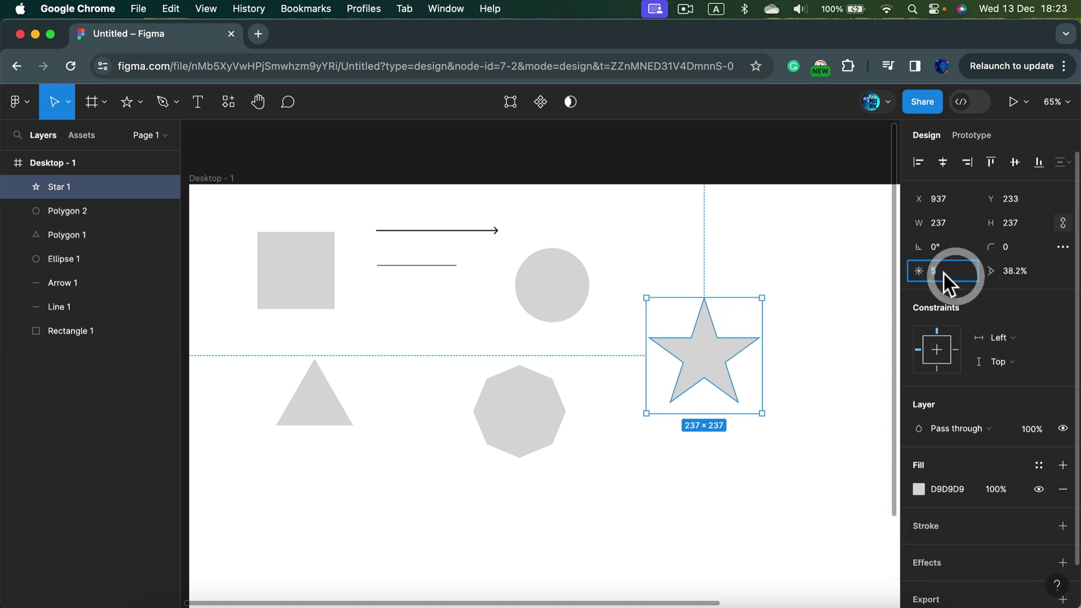
drag(924, 271, 916, 272)
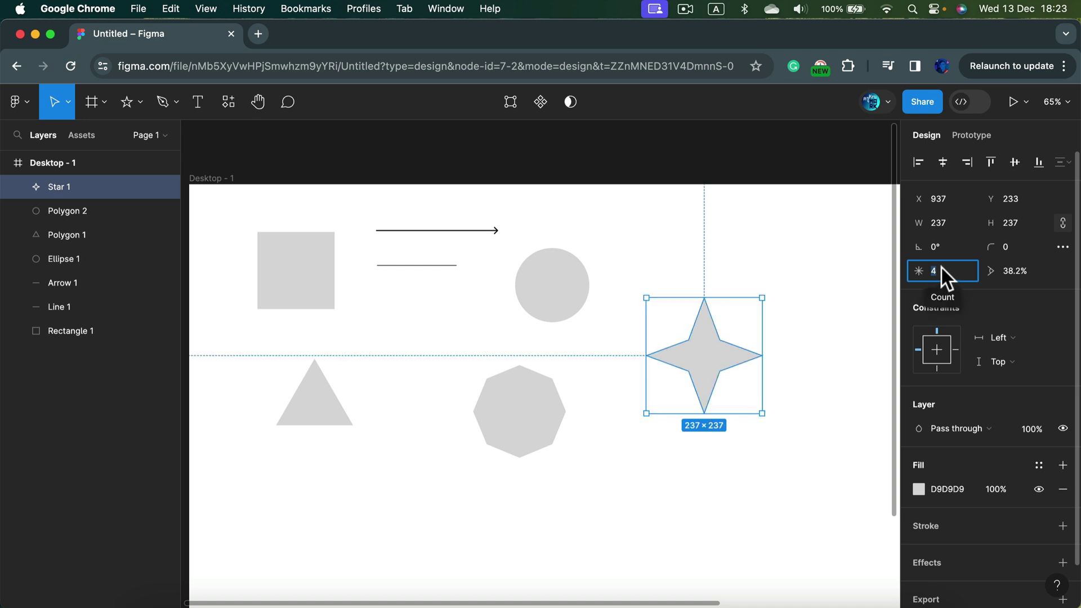
text(7)
key(Return)
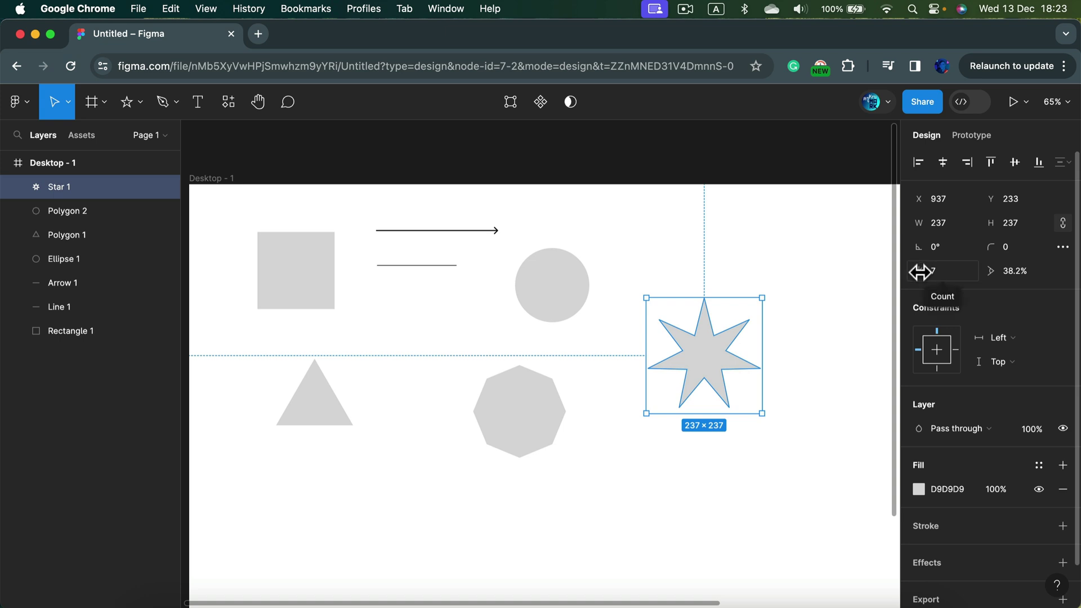
drag(920, 272, 850, 267)
drag(742, 266, 1031, 282)
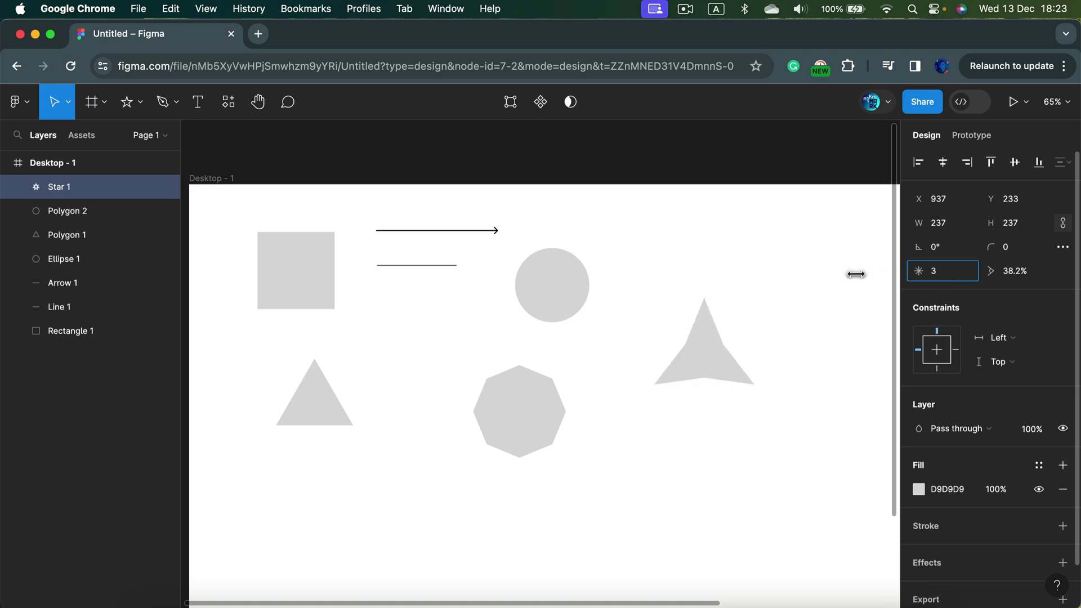
mouse_move(869, 272)
mouse_down()
mouse_move(924, 272)
mouse_move(887, 274)
mouse_up()
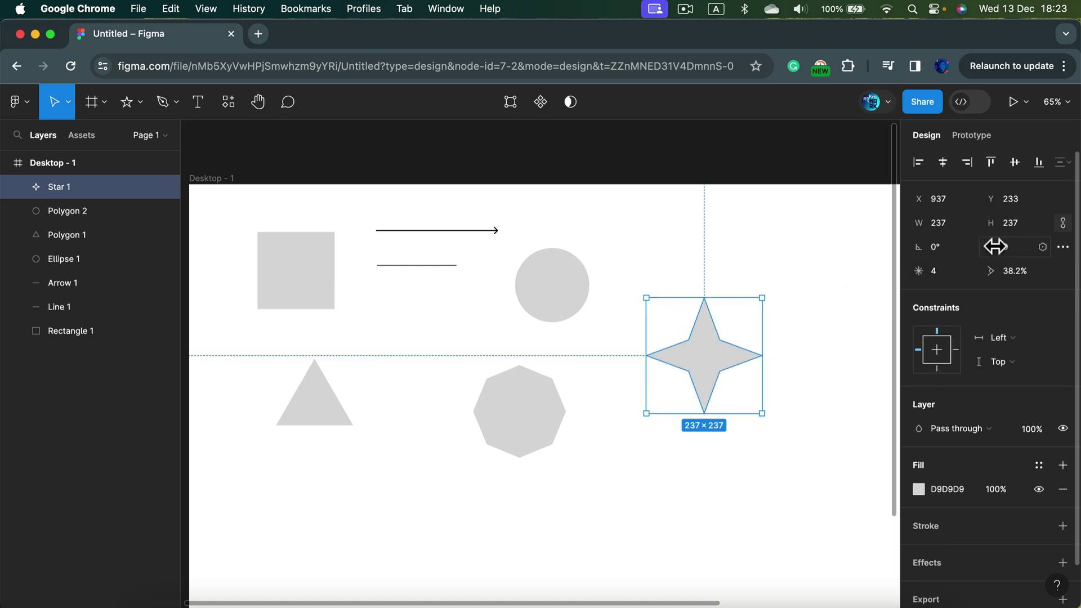
drag(992, 247, 1011, 246)
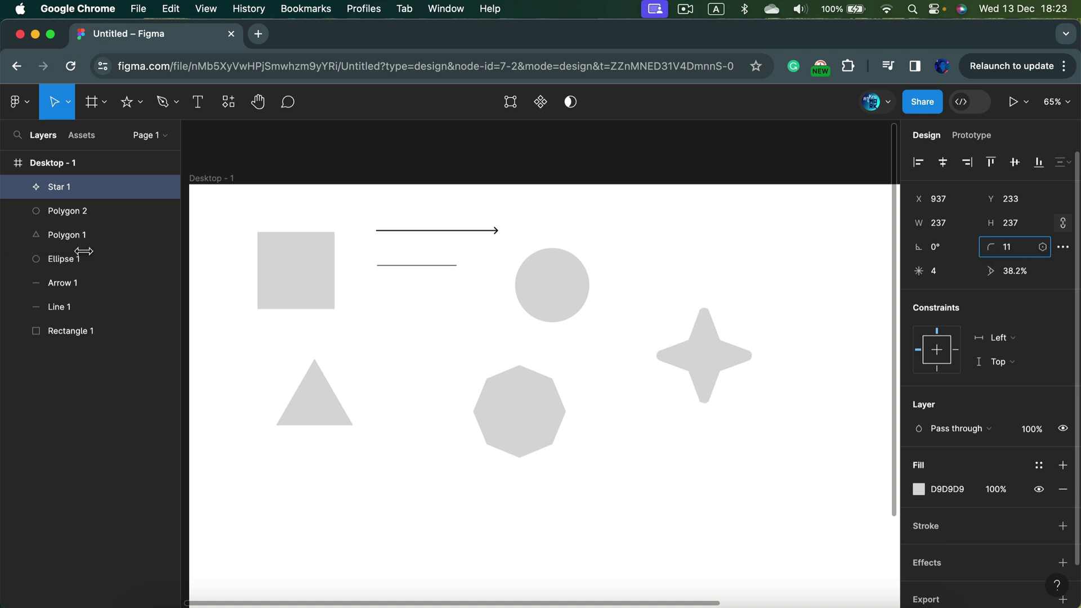
drag(172, 254, 973, 273)
drag(30, 272, 927, 247)
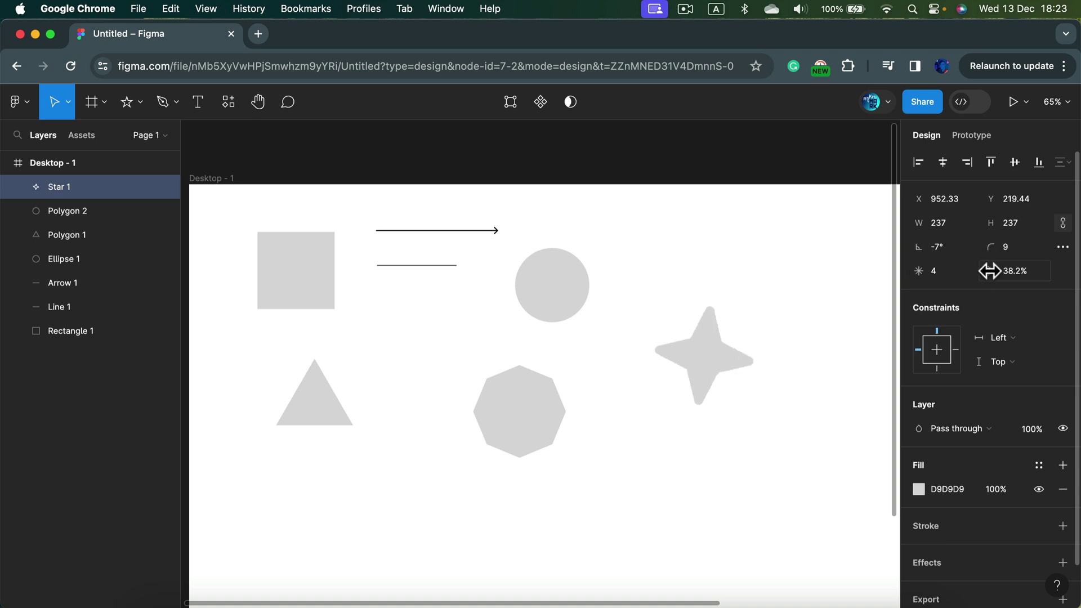
drag(990, 271, 1039, 275)
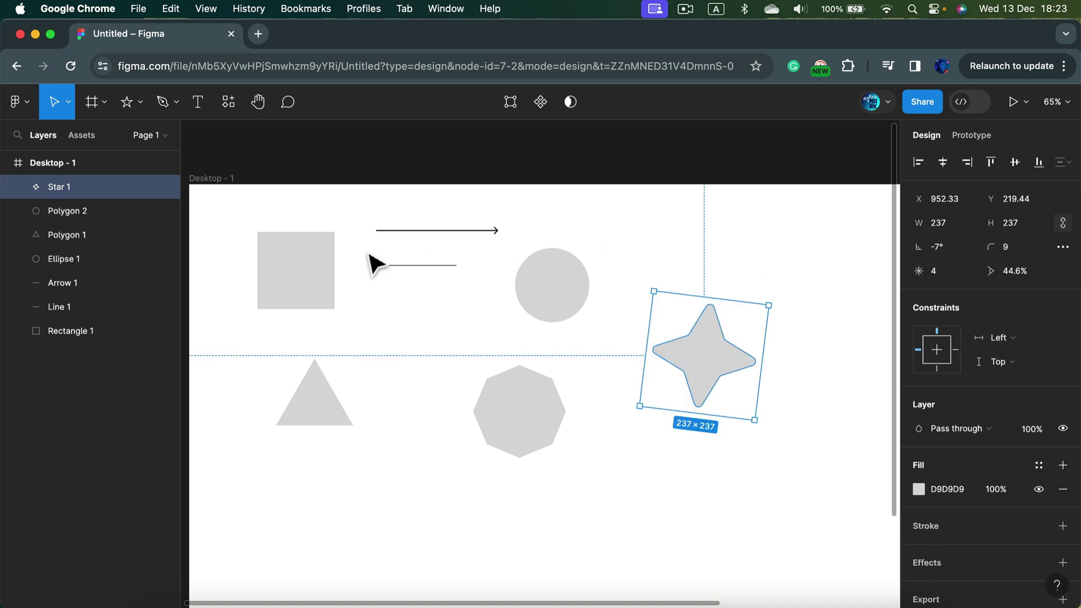
Fill the square with solid bright green 14E675.
click(331, 254)
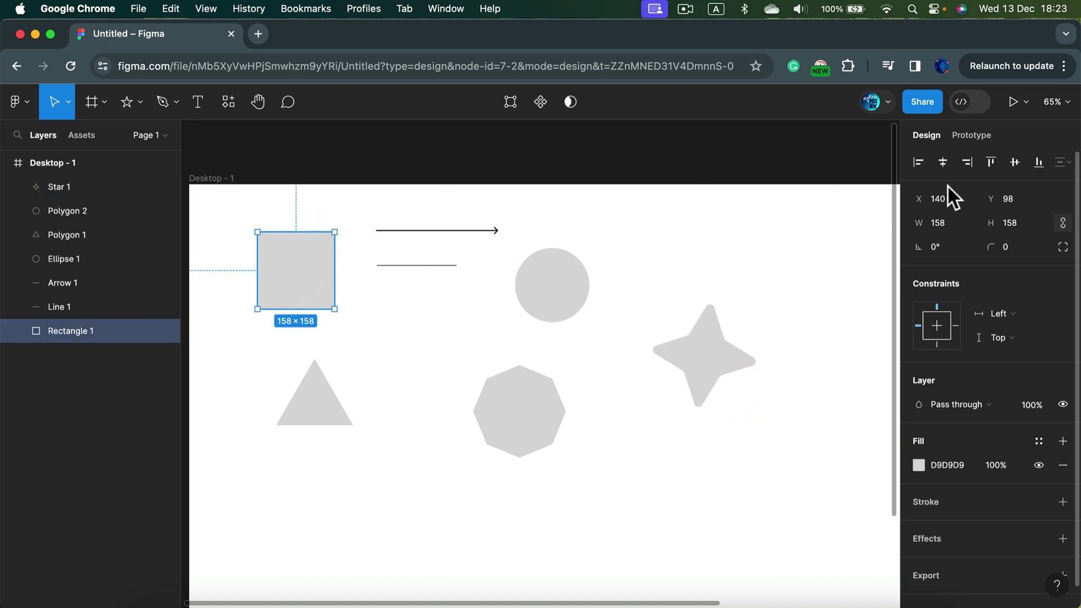
scroll(955, 426, down, 1)
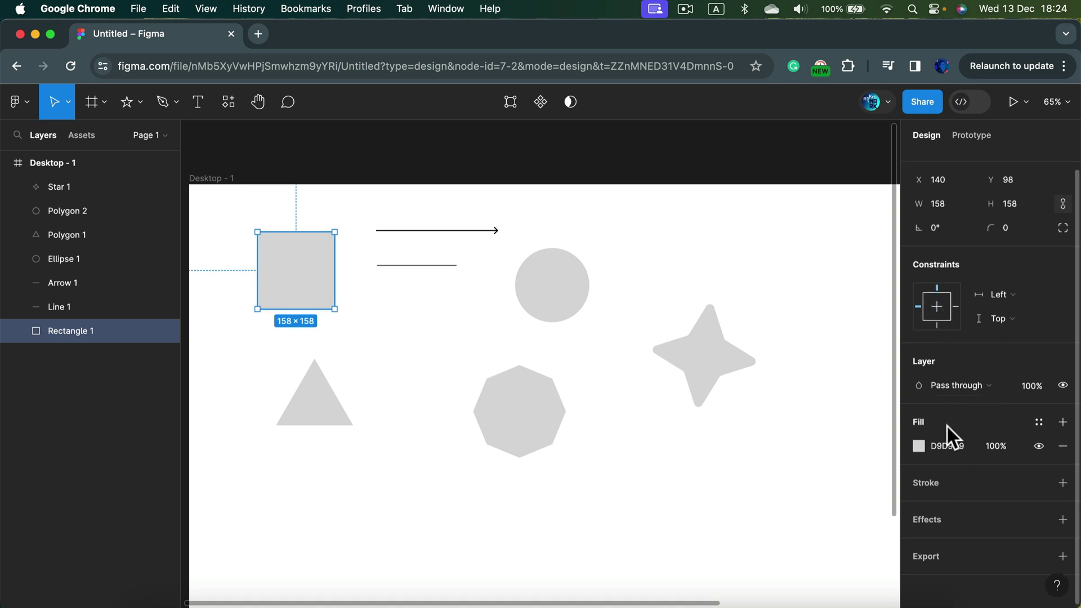
click(918, 443)
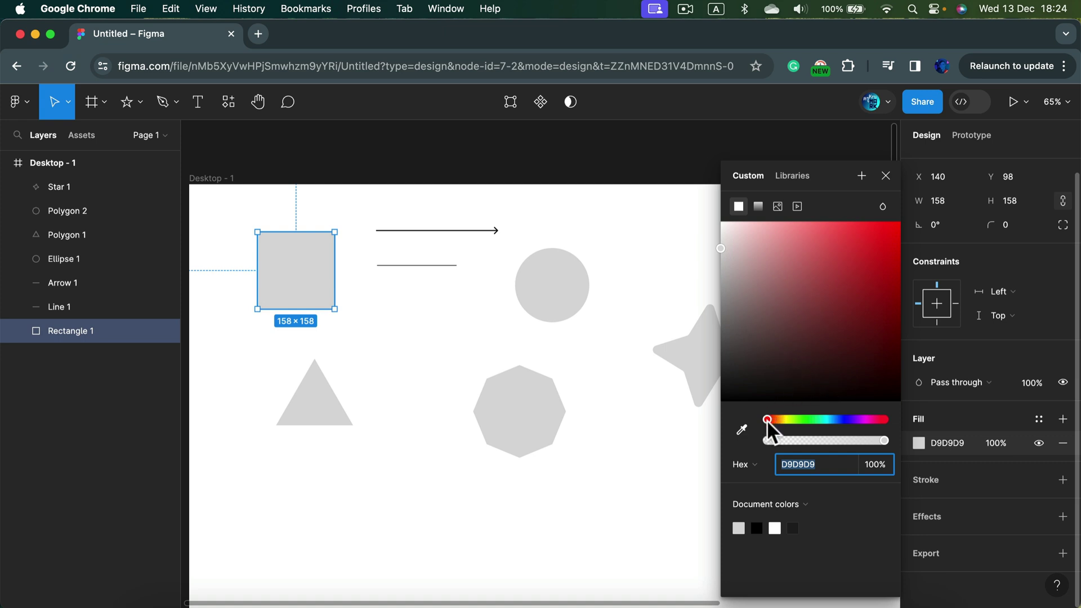
drag(767, 420, 816, 421)
click(885, 239)
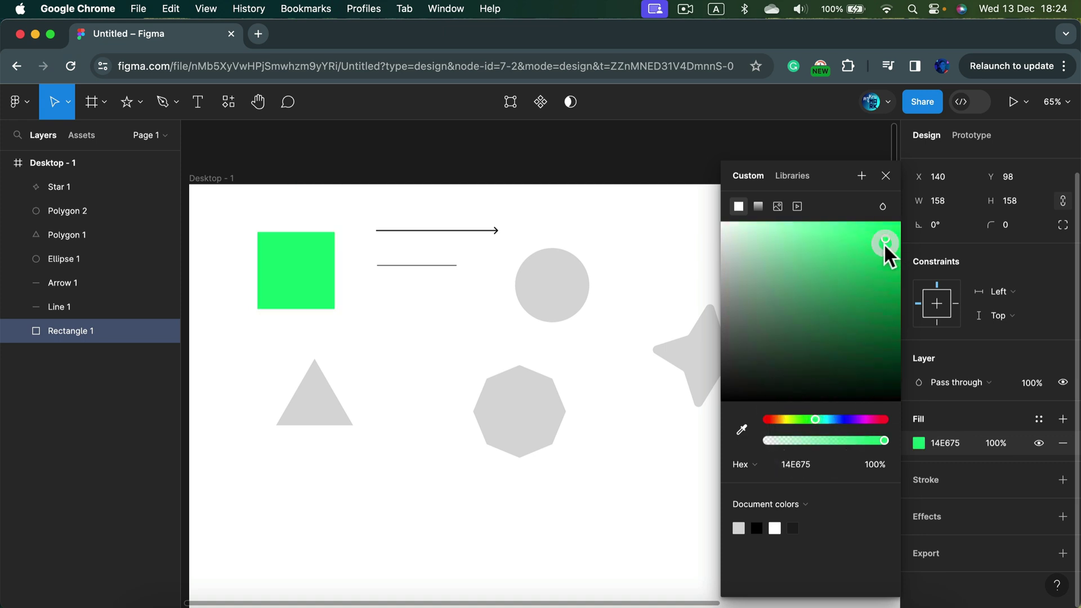
click(1036, 356)
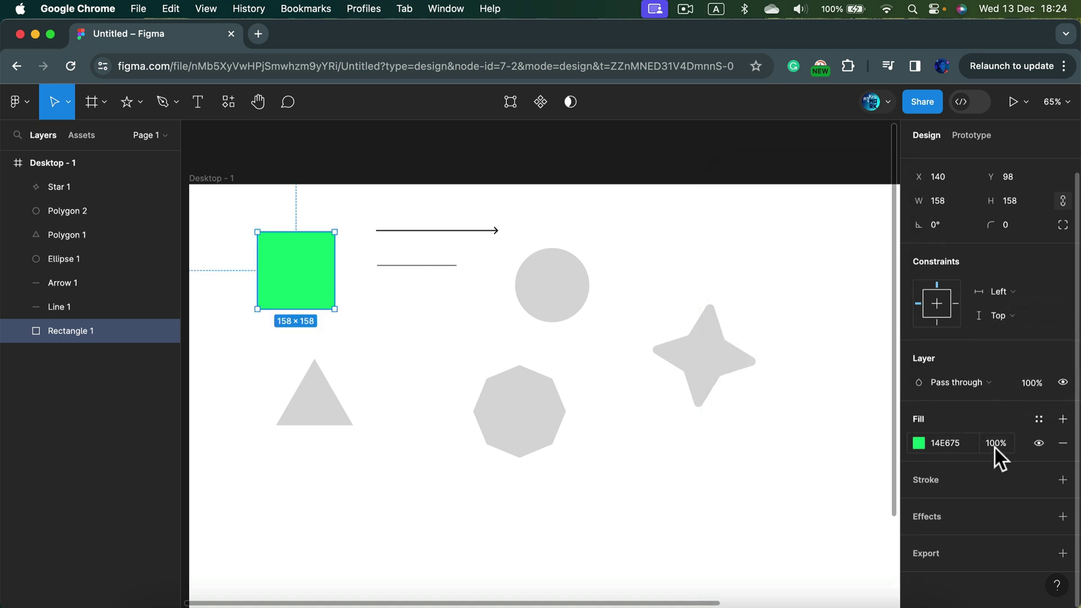
click(1039, 443)
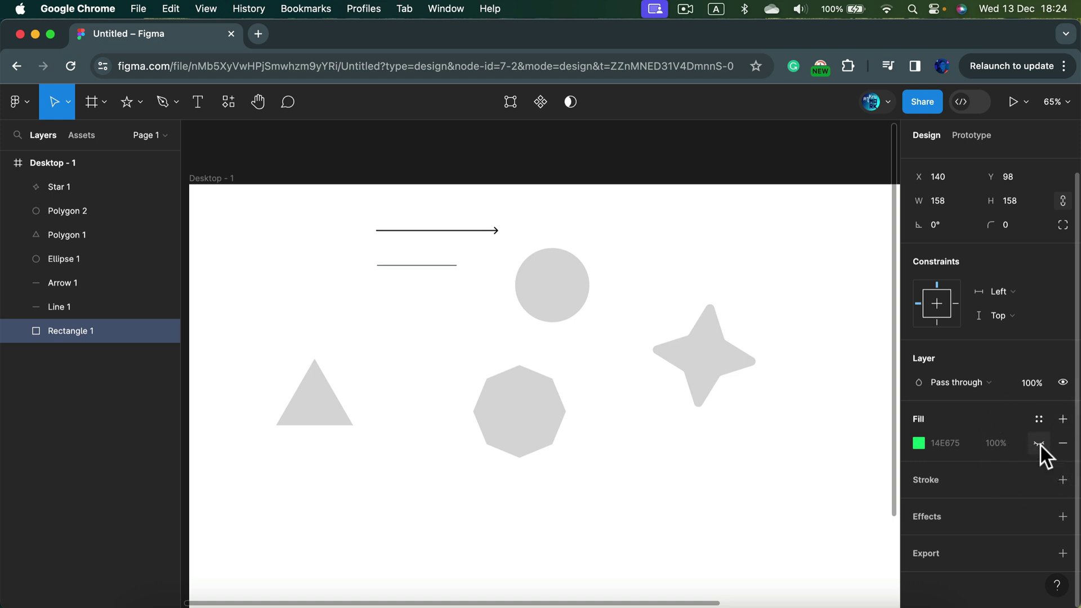
click(1040, 444)
click(1039, 444)
click(1040, 444)
click(1040, 444)
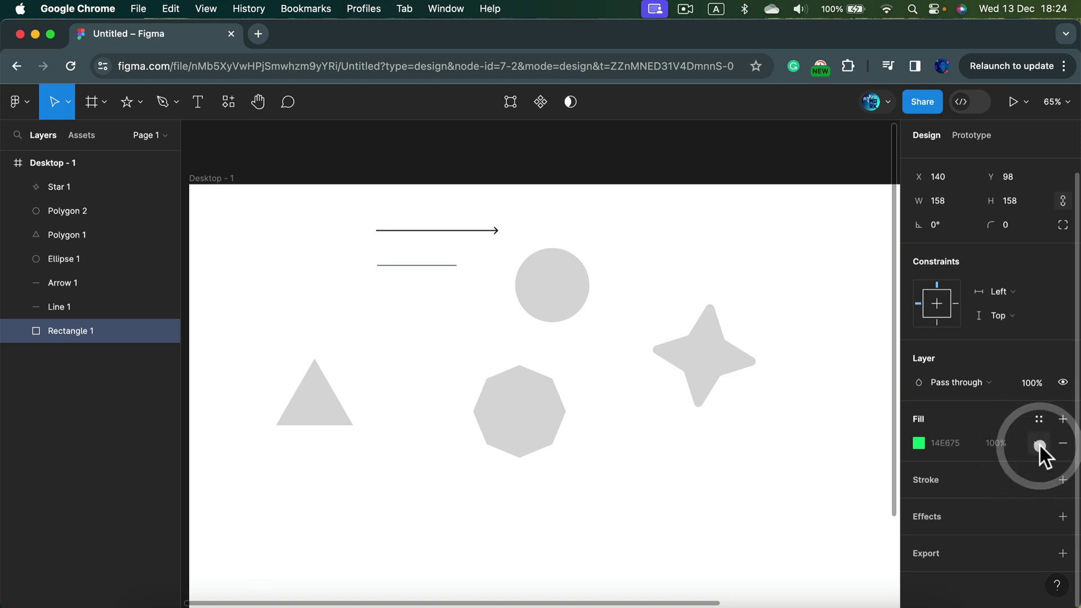
click(1039, 444)
click(918, 443)
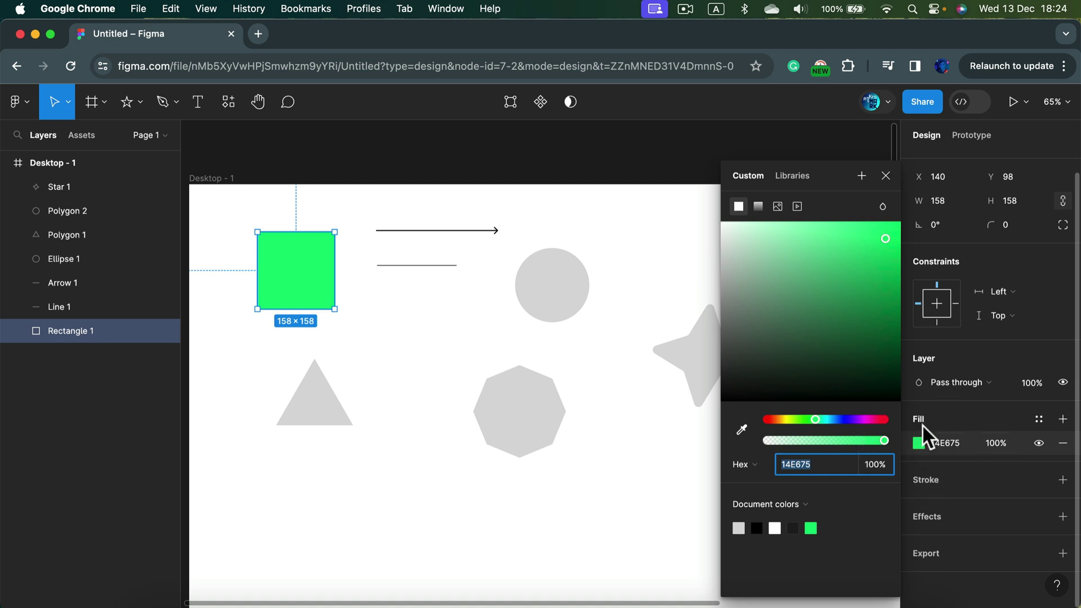
click(758, 206)
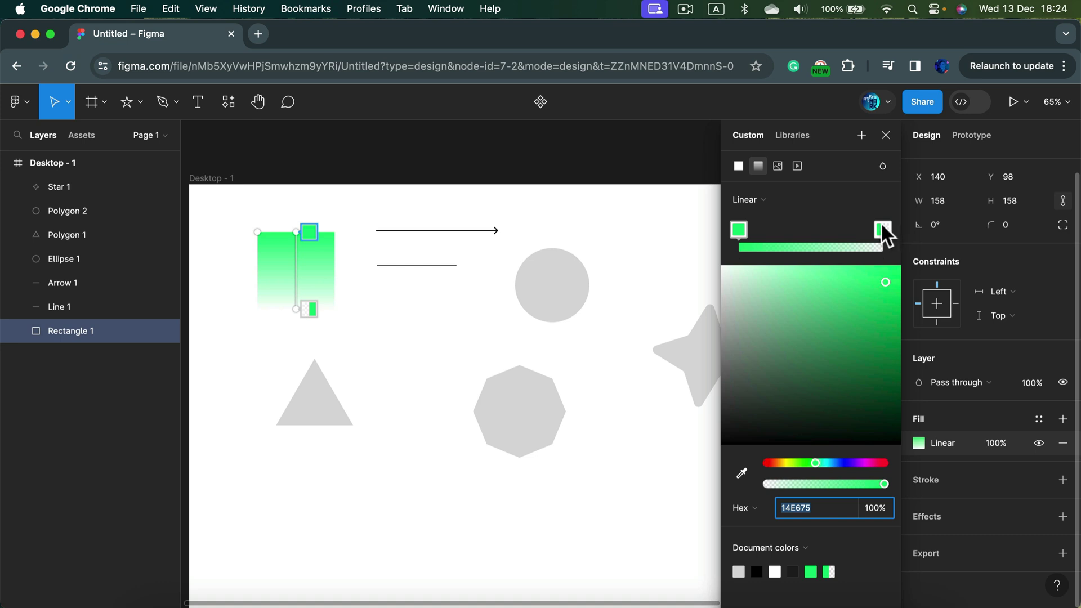
click(738, 165)
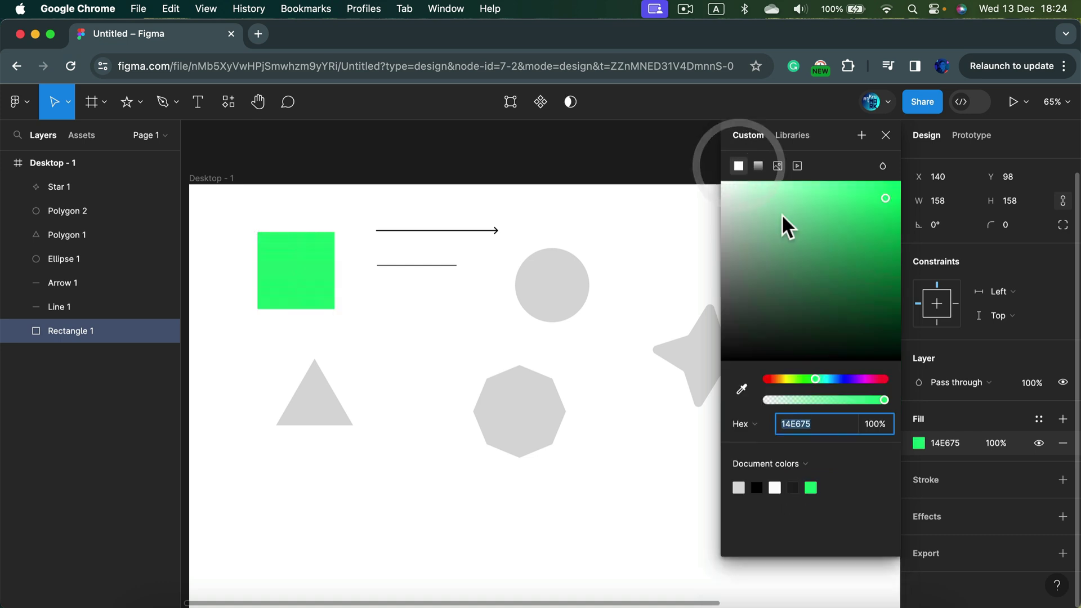
Move the green square to X 203, Y 128, keeping its corner radius at 0.
drag(302, 278, 333, 293)
drag(991, 226, 1015, 227)
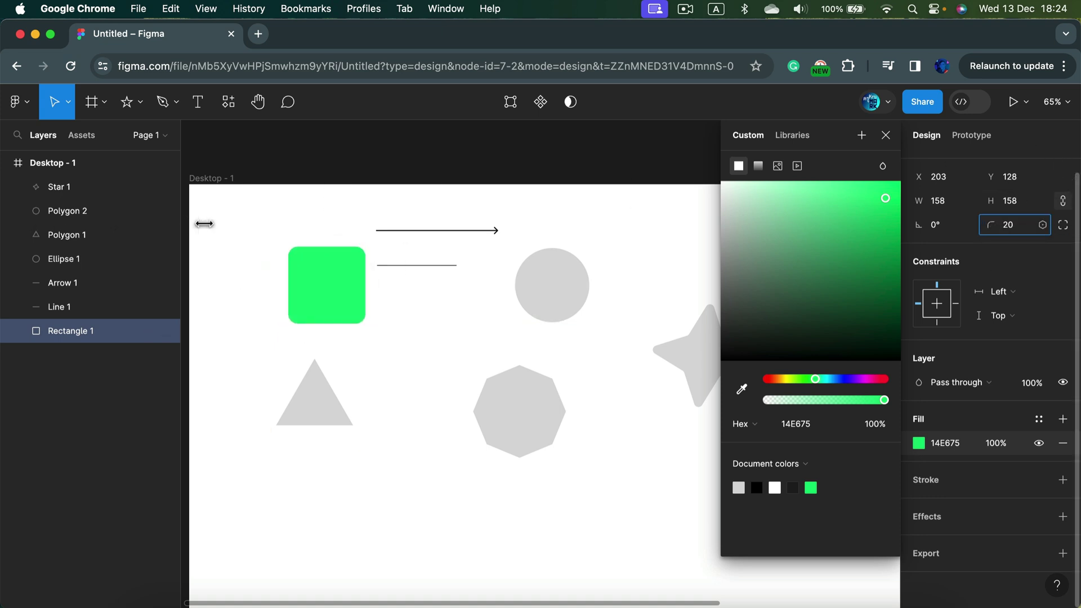
drag(75, 222, 916, 251)
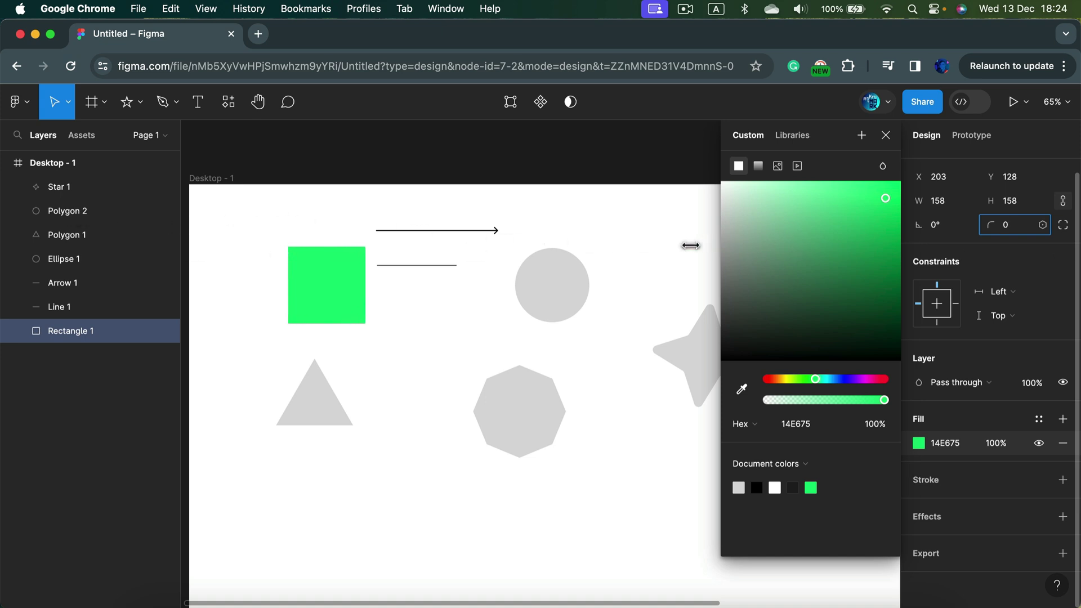
drag(690, 245, 691, 246)
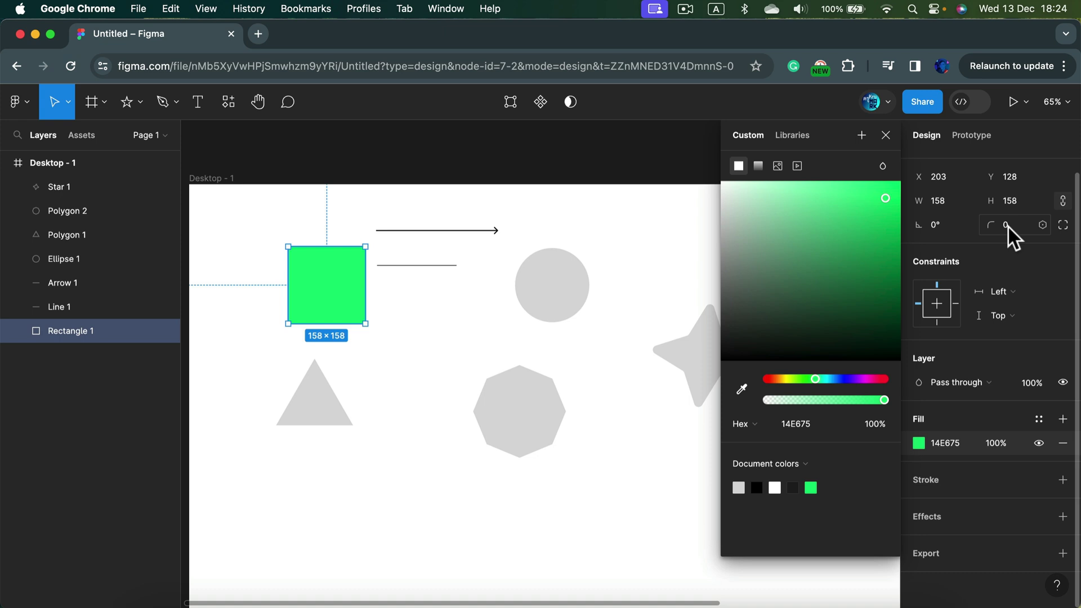
Round the square's top-right and bottom-left corners to 200, forming a leaf.
click(1064, 225)
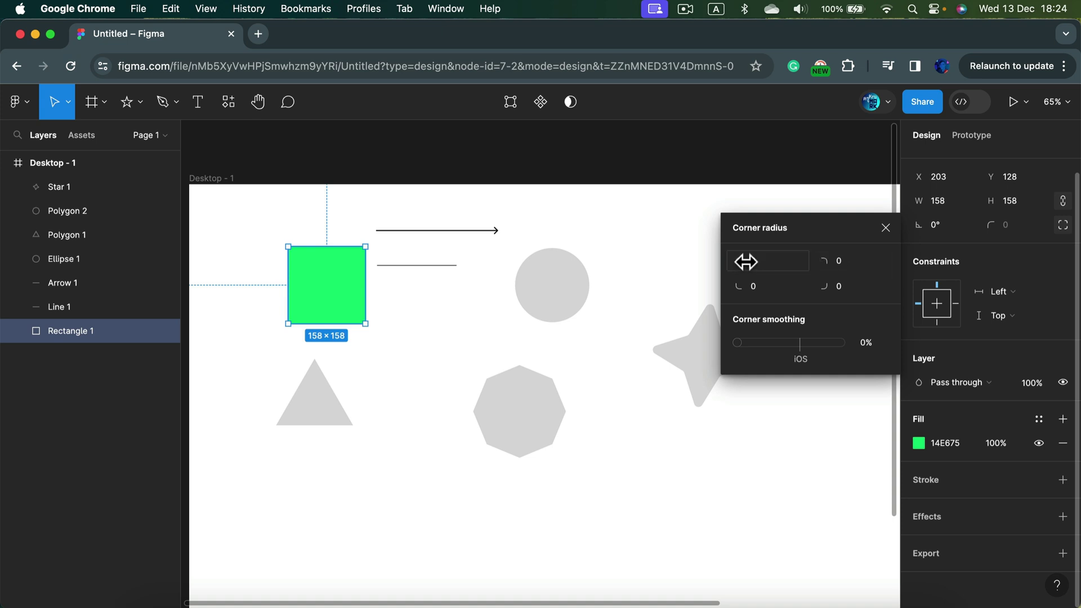
drag(821, 261, 1075, 258)
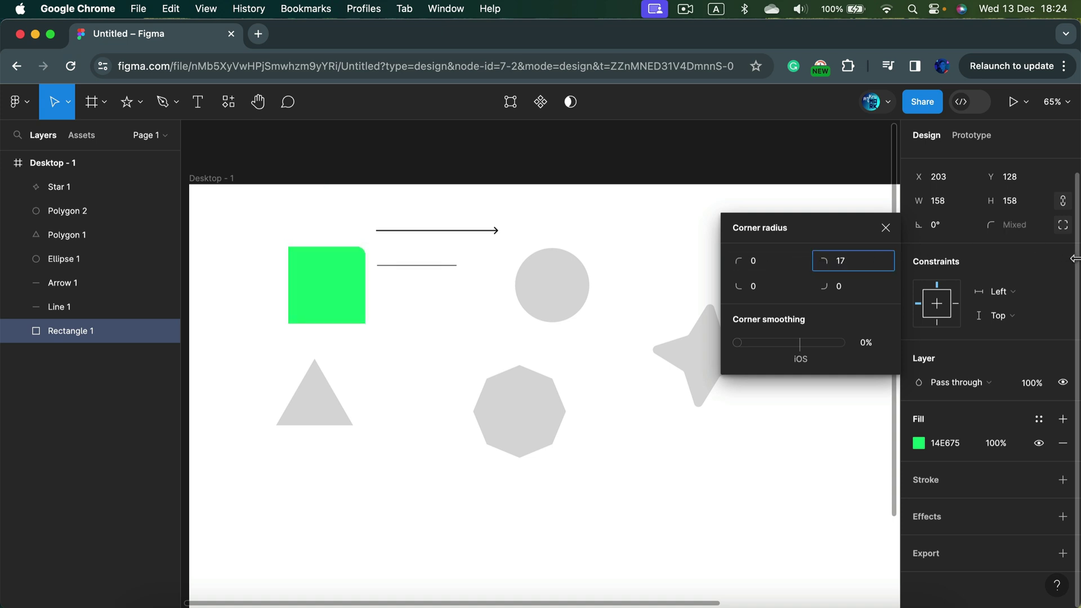
click(841, 261)
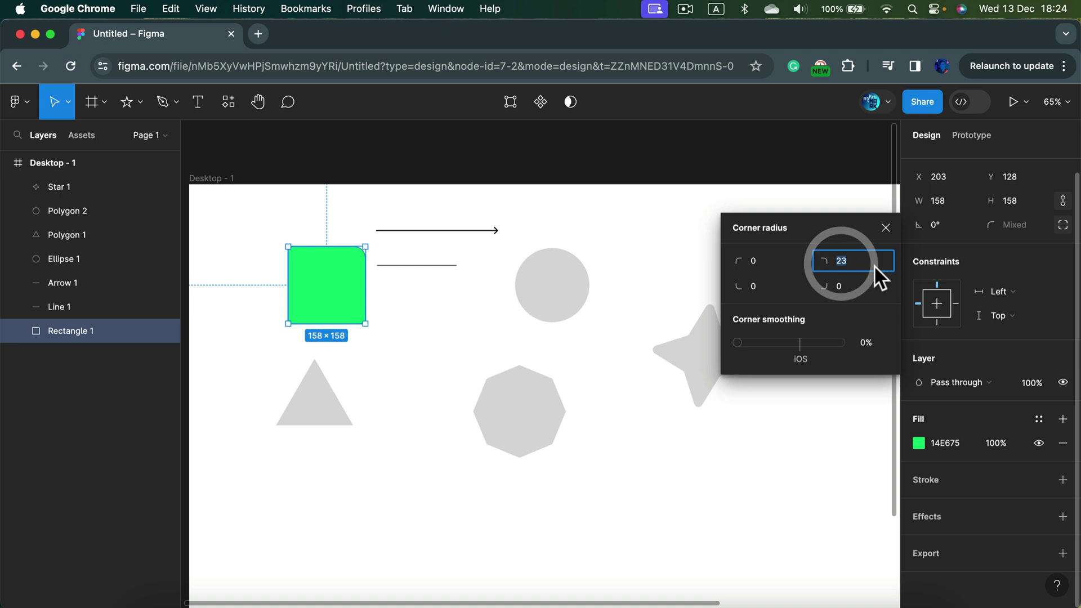
text(200)
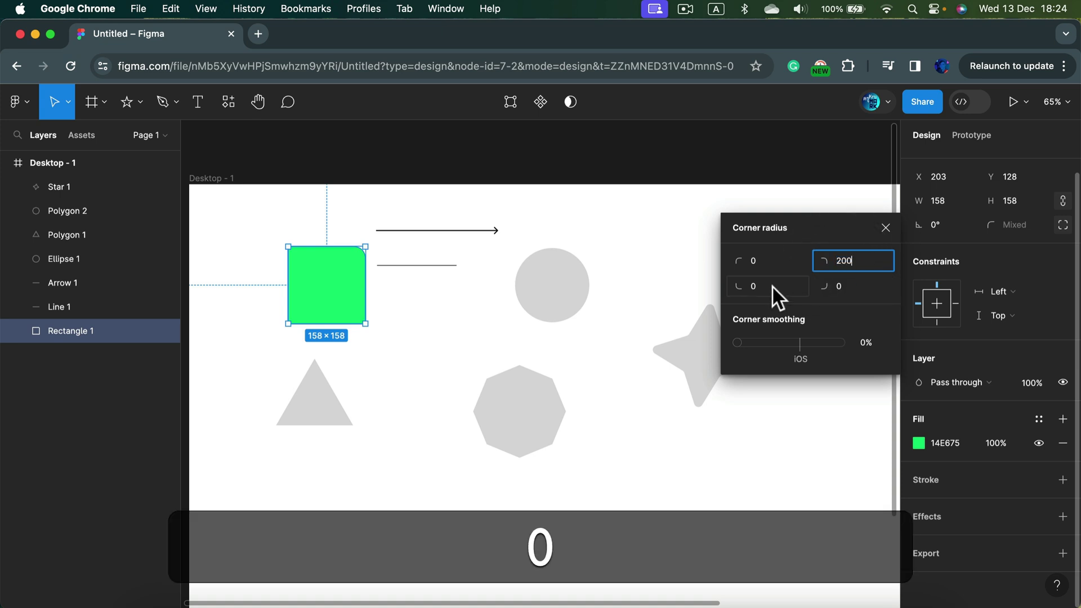
click(768, 286)
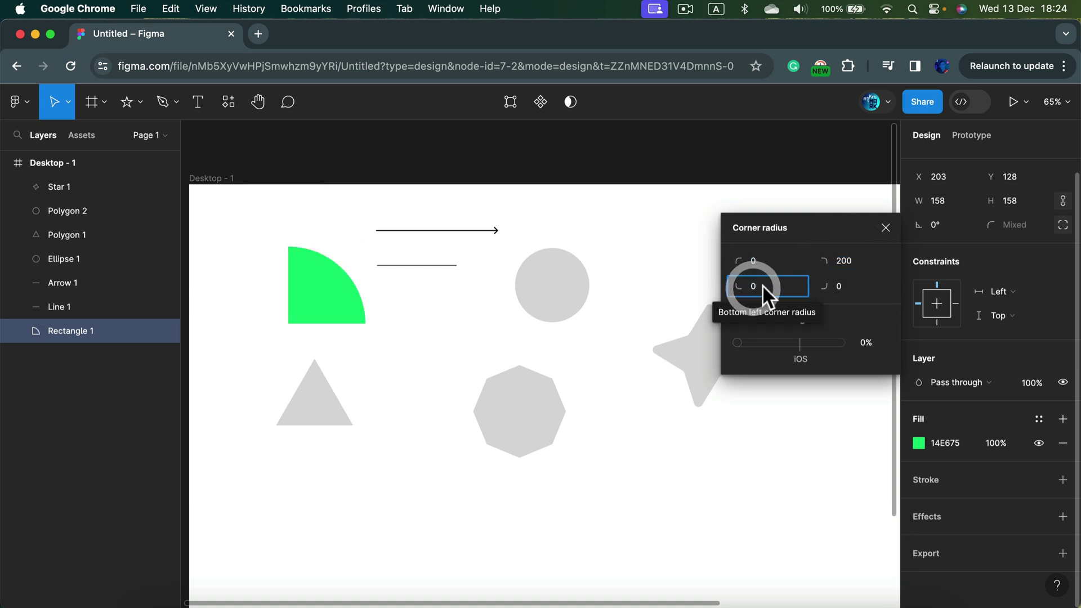
text(200)
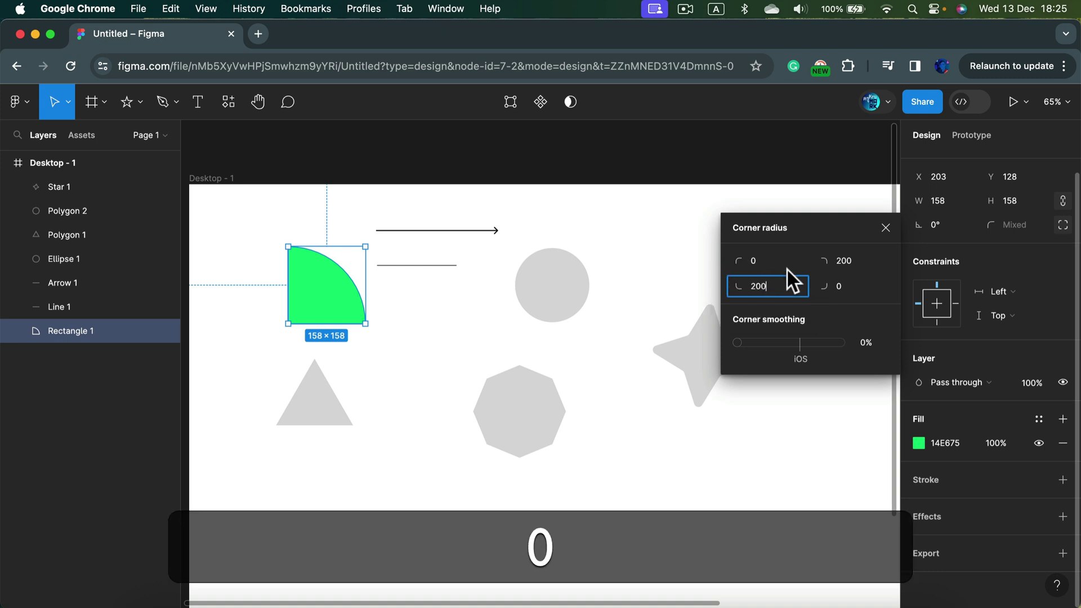
click(852, 260)
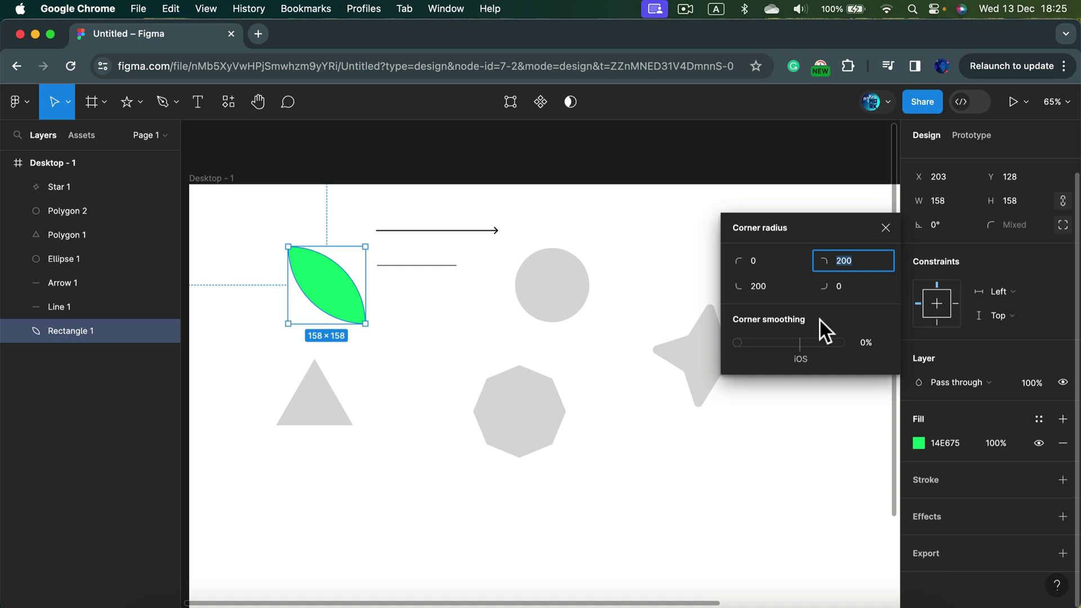
click(886, 227)
Move the leaf lower on the frame and paste a duplicate, Rectangle 2.
drag(356, 289, 426, 371)
key(super+c)
key(super+v)
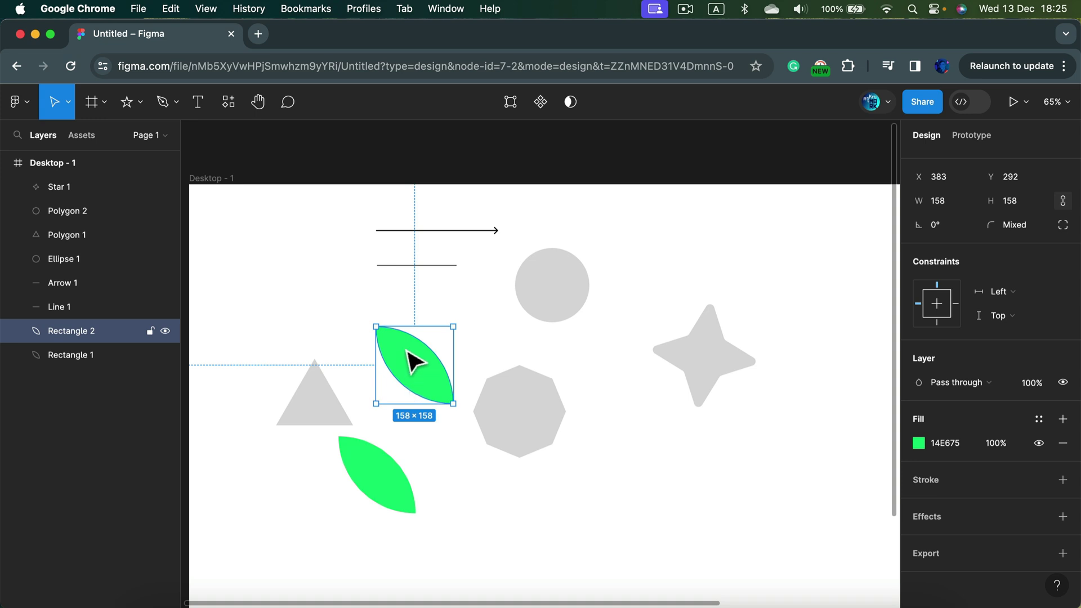
Flip the leaf copy horizontally and place it beside the octagon.
right_click(409, 356)
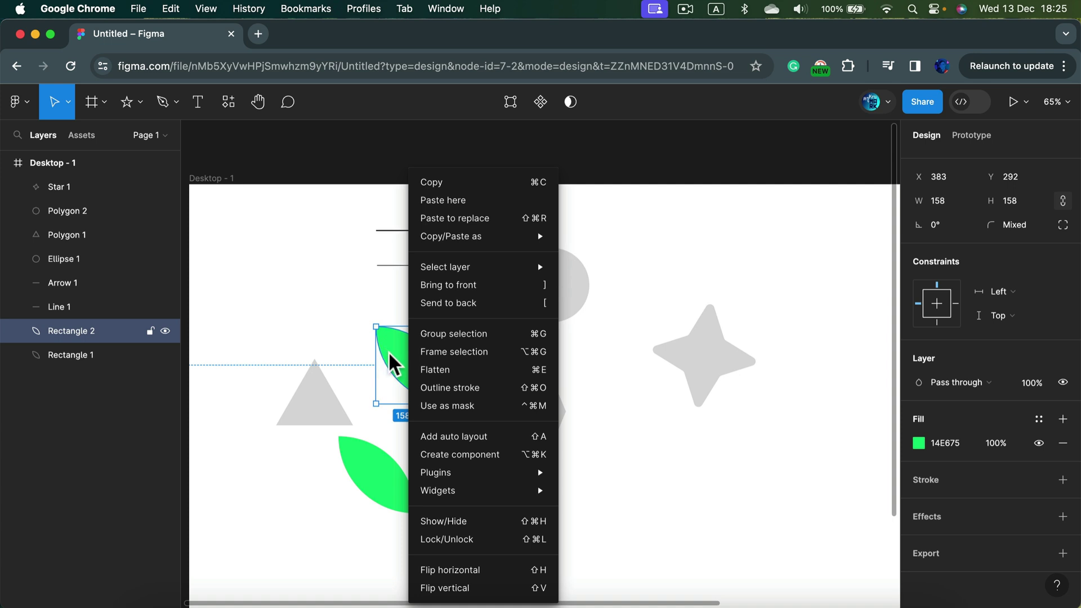
click(472, 570)
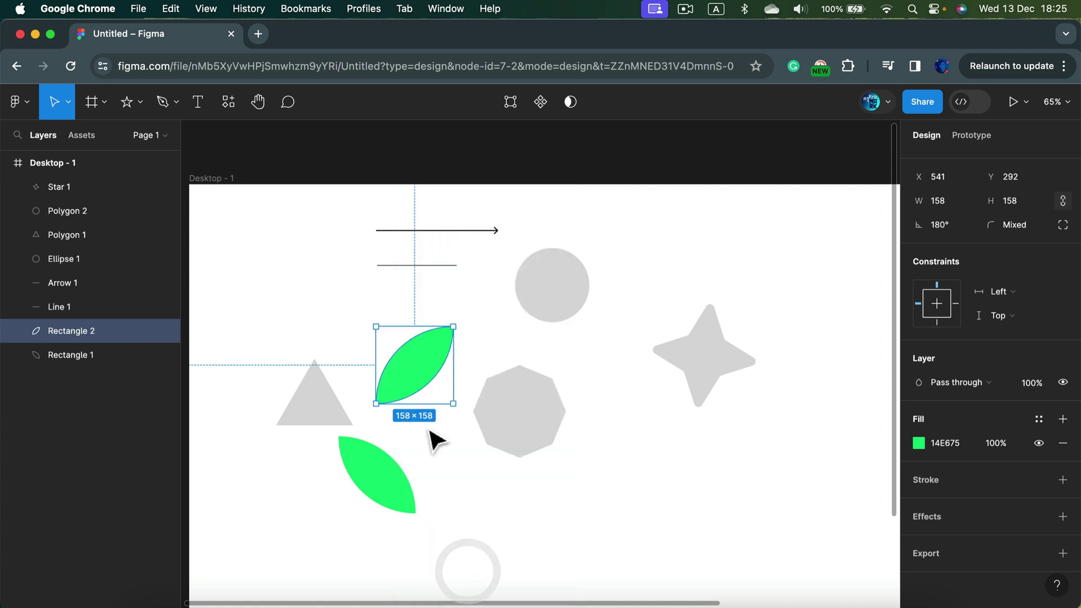
drag(409, 376, 446, 416)
Move the circle up and right, and set the star's rotation to 0°.
drag(540, 294, 614, 278)
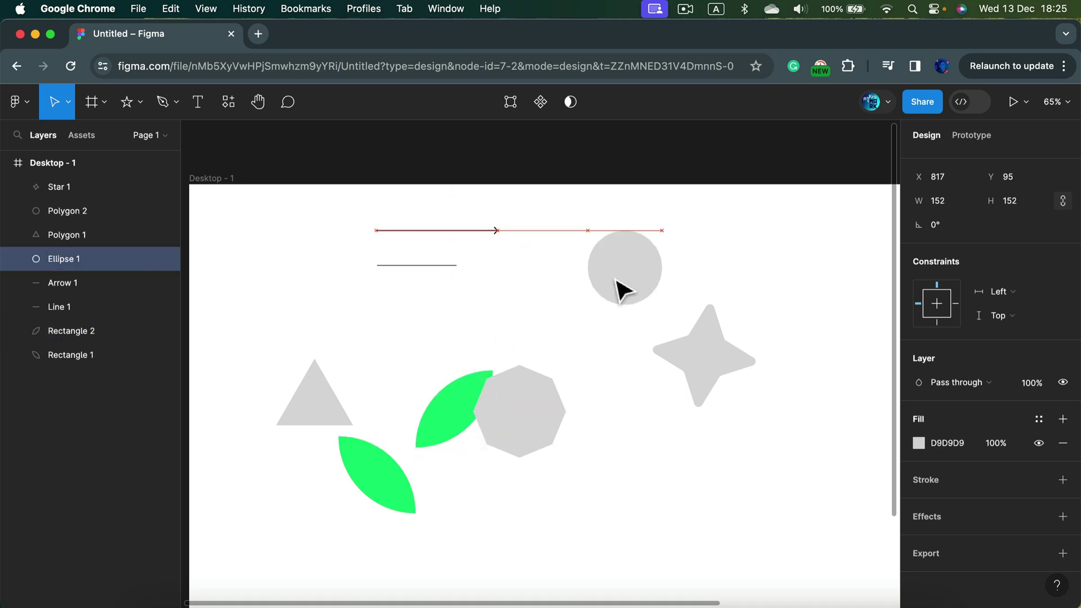
click(724, 375)
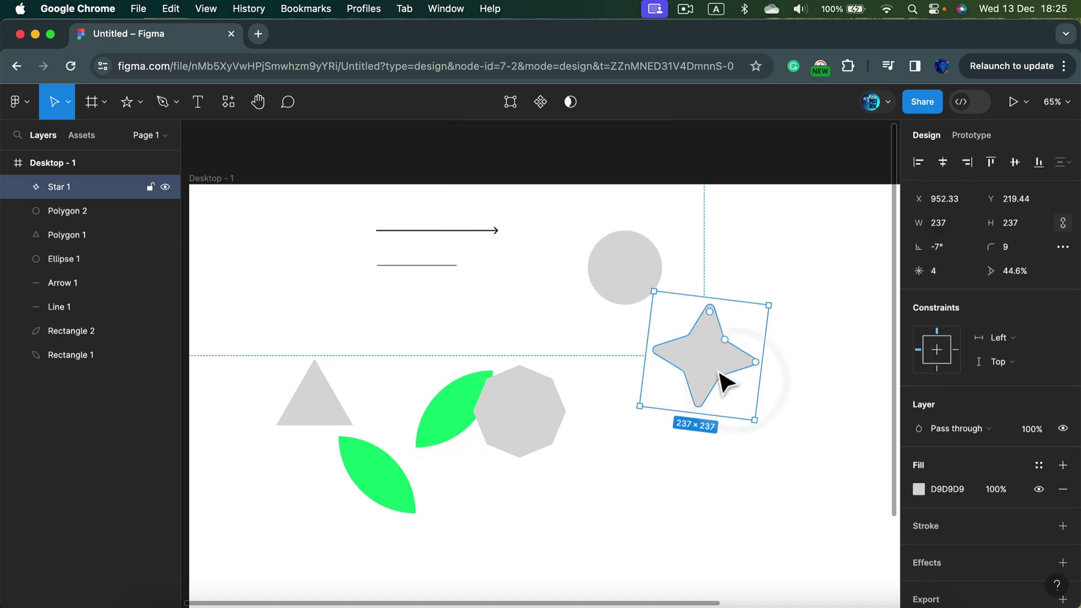
click(951, 243)
Set the star's rotation to 0°, give it 10 points with a deeper inner ratio.
text(0)
key(Return)
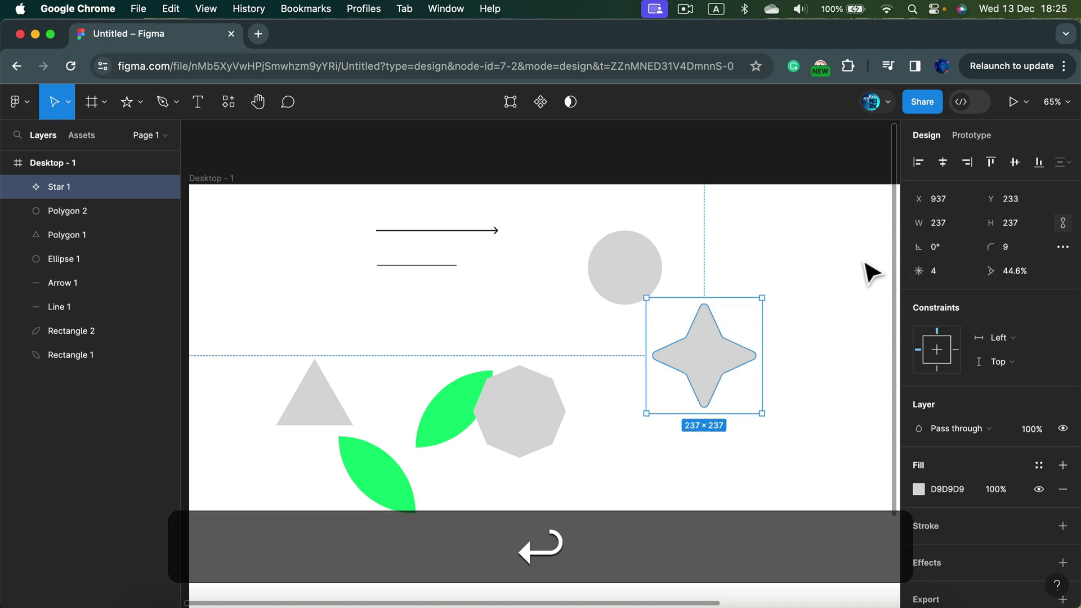
drag(924, 272, 1032, 247)
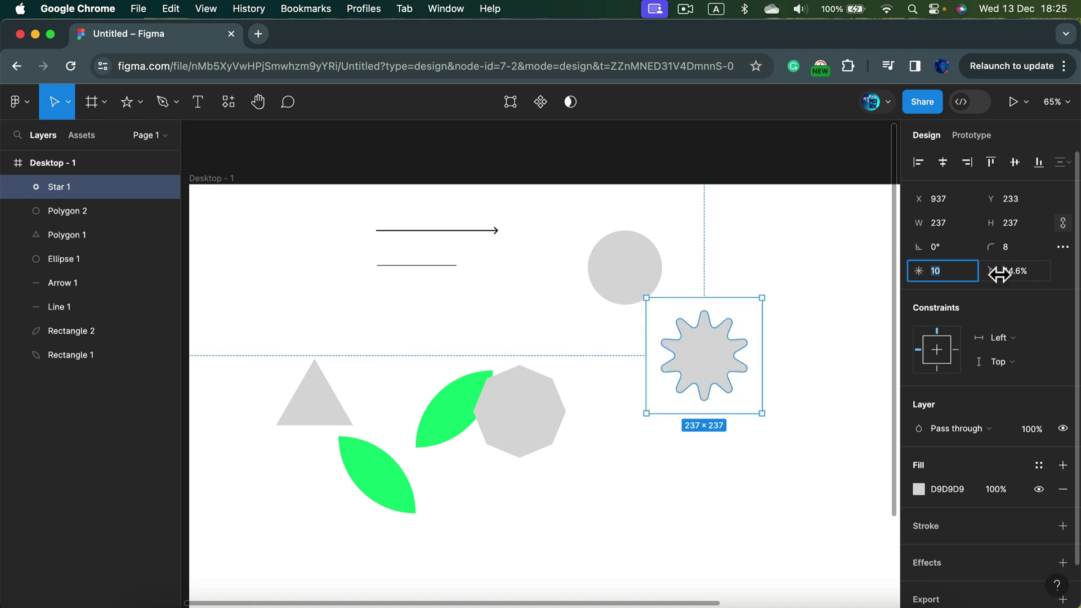
drag(1002, 271, 907, 280)
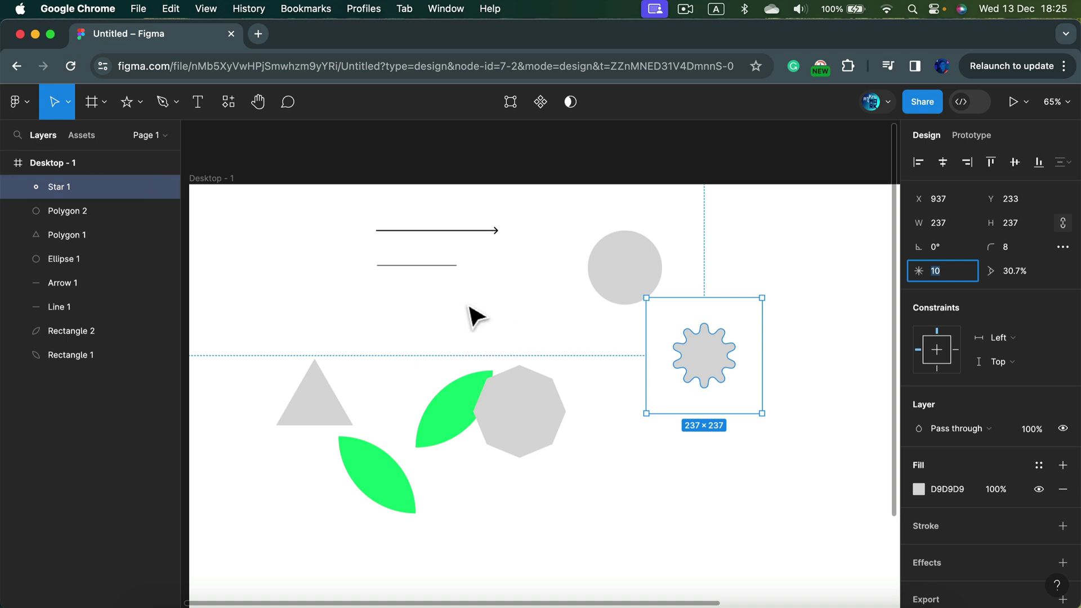
click(396, 301)
drag(698, 376, 396, 346)
Undo the star's trial resize, then delete the arrow and the line together.
drag(458, 266, 484, 243)
key(super+z)
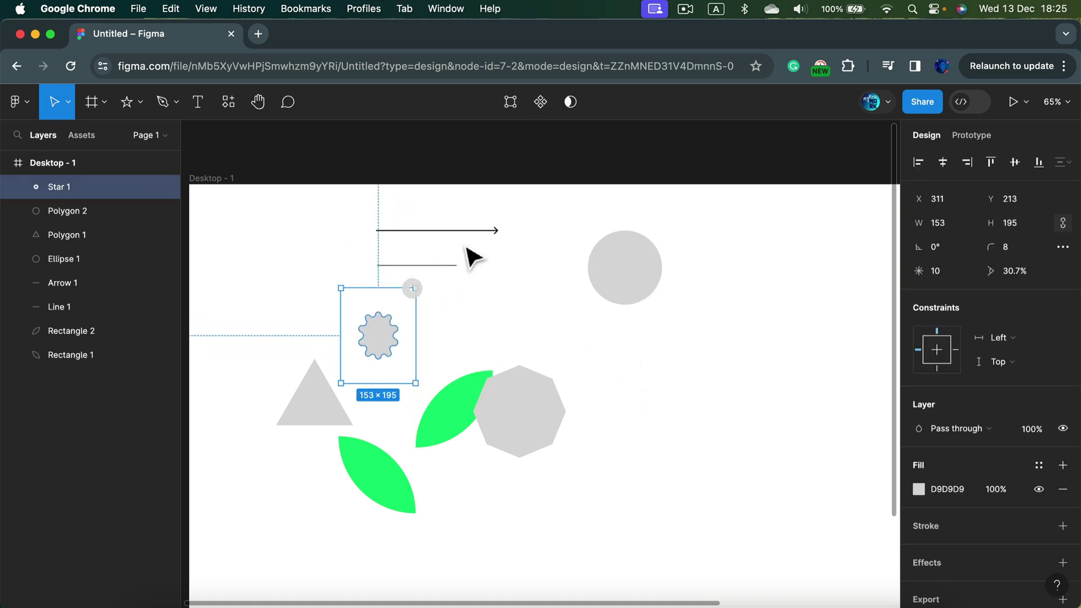
click(494, 234)
key(BackSpace)
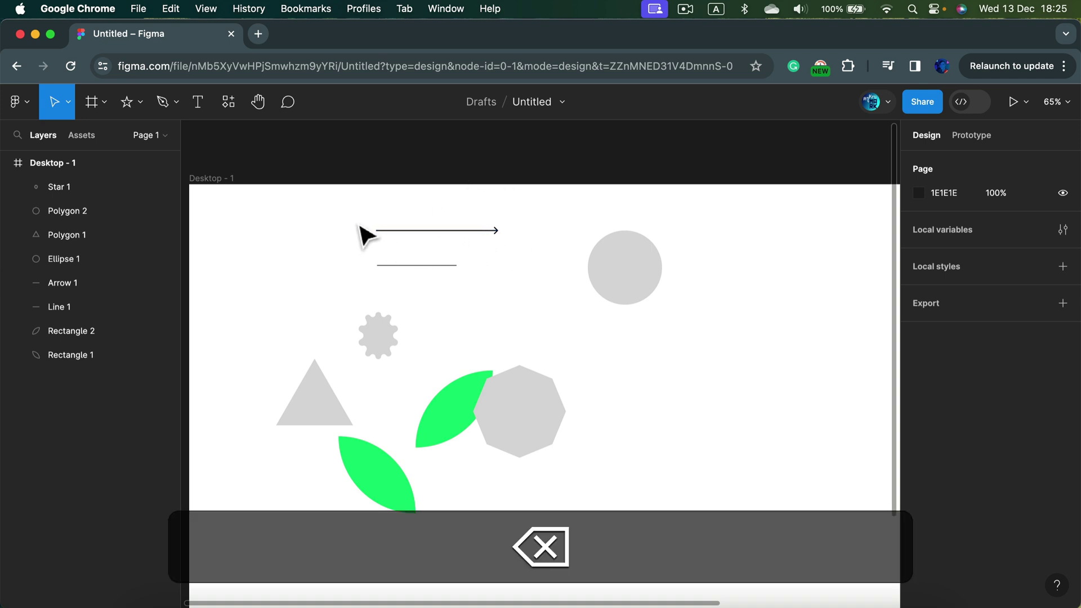
drag(342, 209, 561, 286)
key(BackSpace)
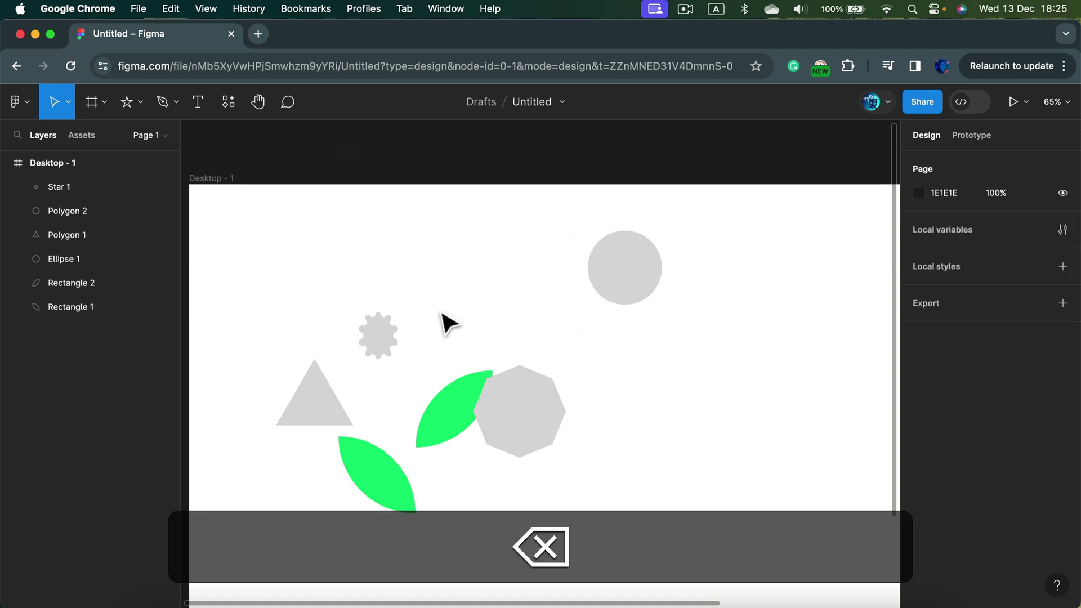
Enlarge the star to about 354×344 and move it up above the leaves.
click(379, 346)
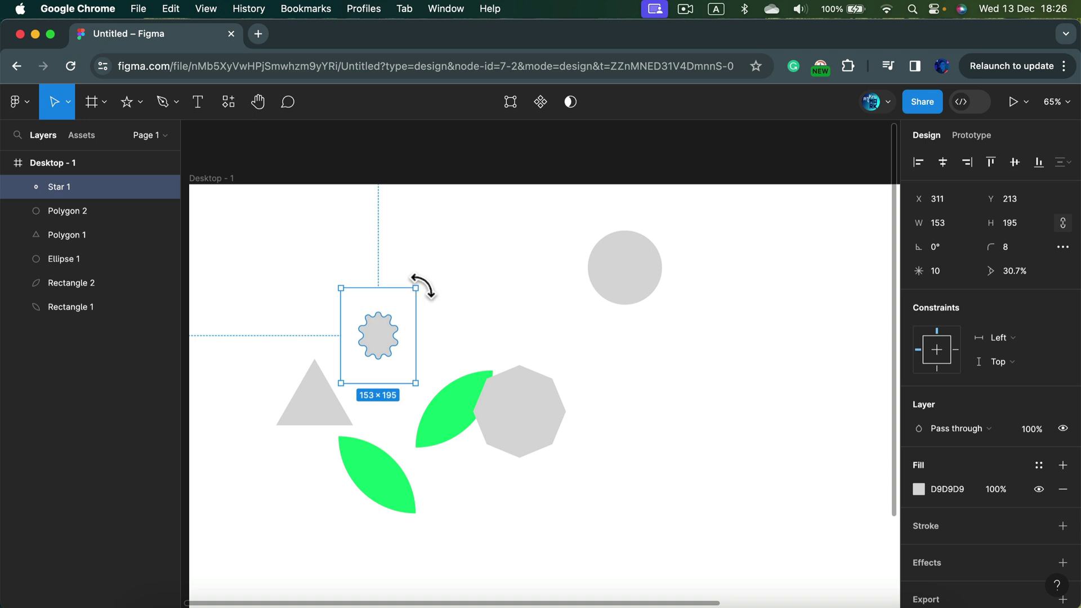
drag(417, 288, 514, 216)
drag(434, 316, 424, 304)
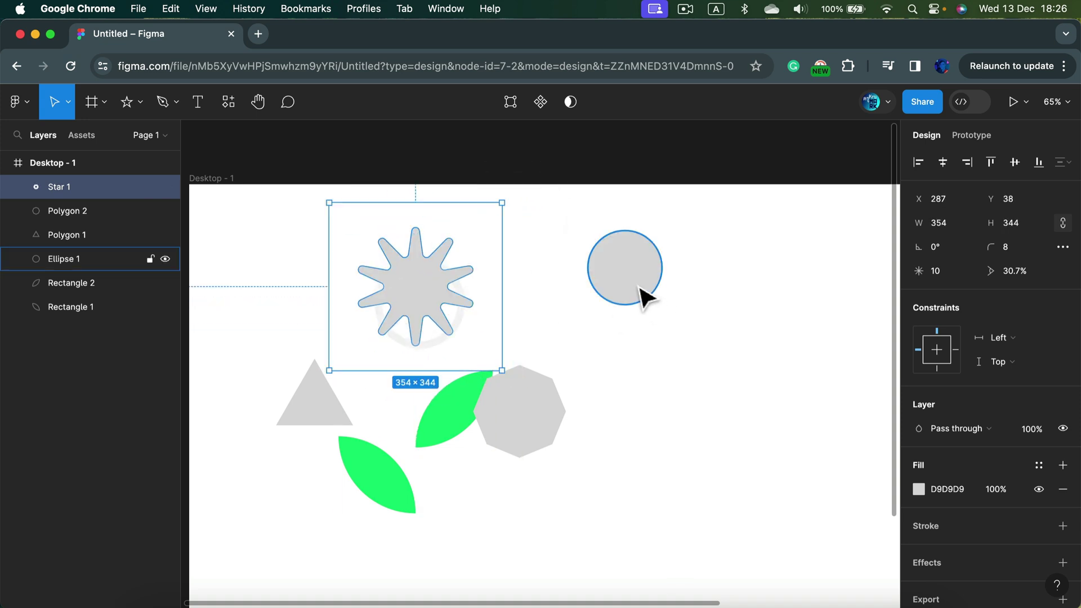
Change the star's fill to pink FA1366.
click(918, 489)
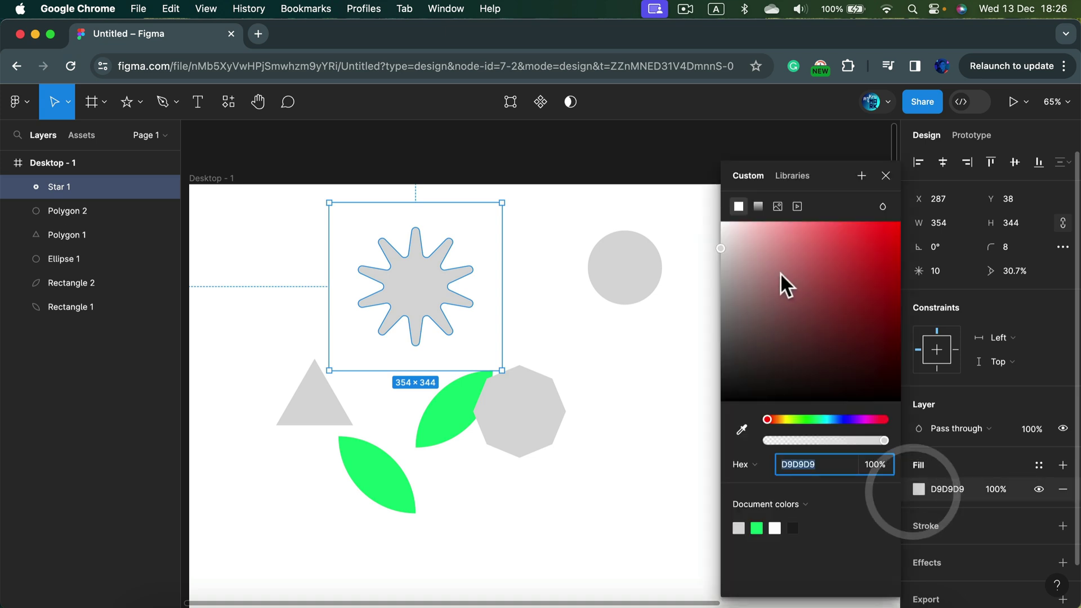
click(832, 280)
drag(847, 270, 887, 225)
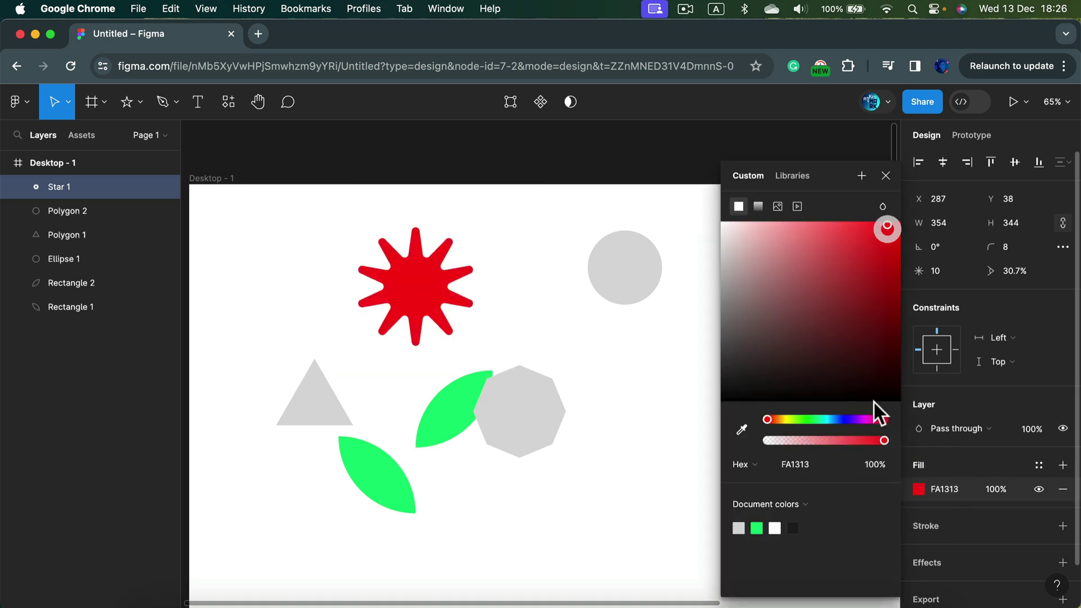
click(877, 419)
Put the circle above the star at its centre, shrunk to 76×76 with cream fill E1DDCD.
drag(636, 275, 476, 355)
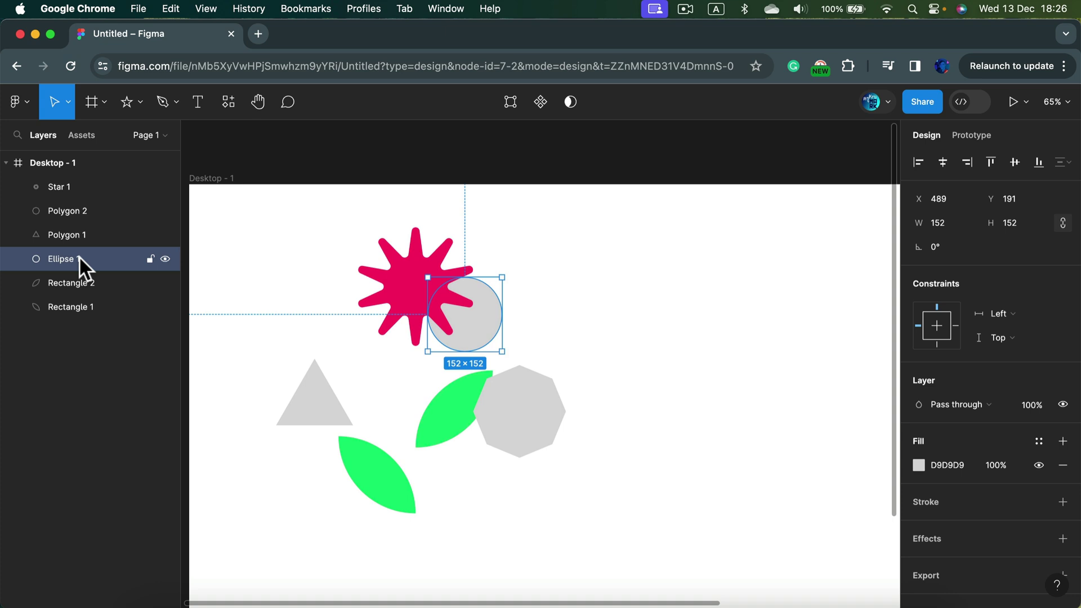
drag(79, 256, 87, 184)
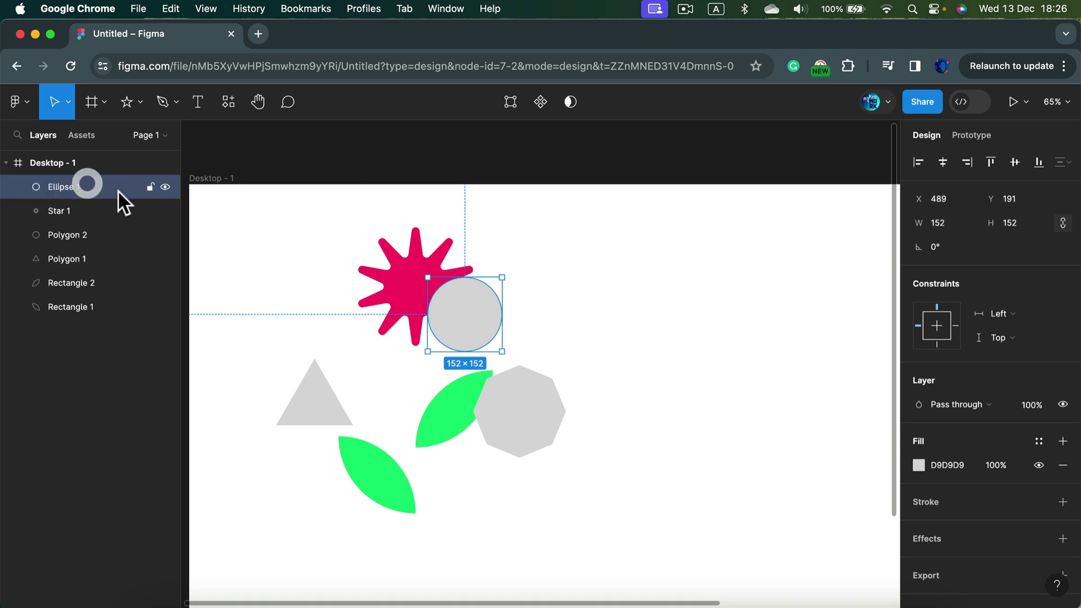
drag(502, 351, 418, 289)
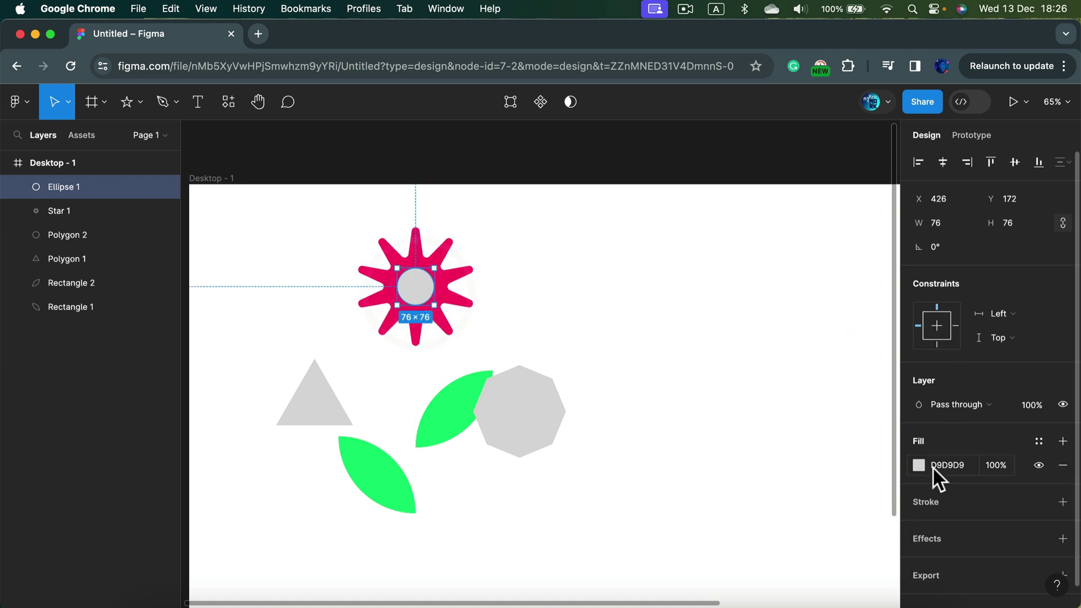
click(918, 465)
click(783, 420)
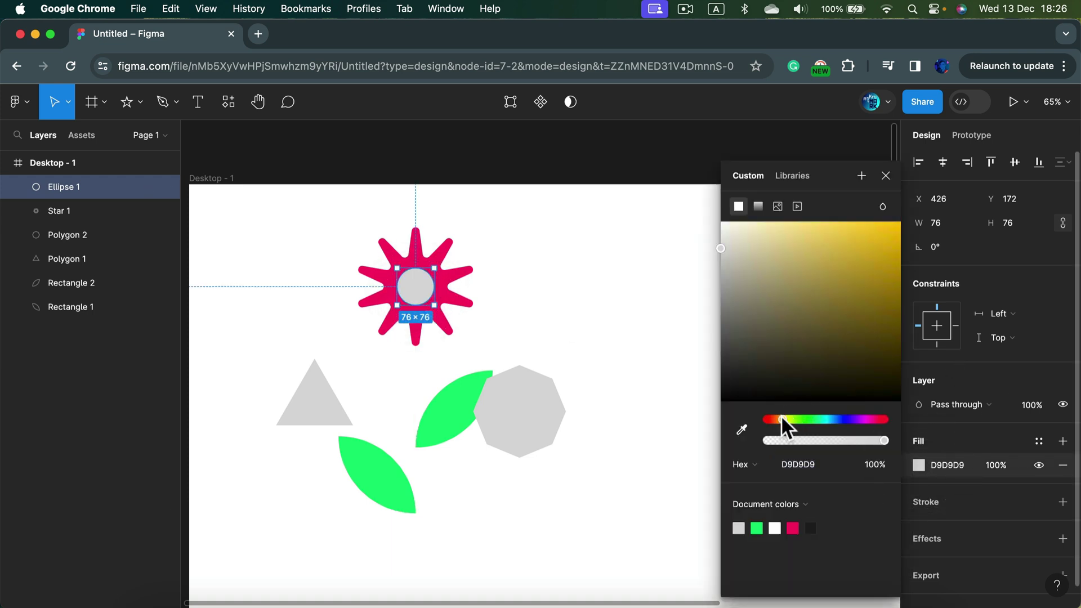
click(845, 212)
click(555, 338)
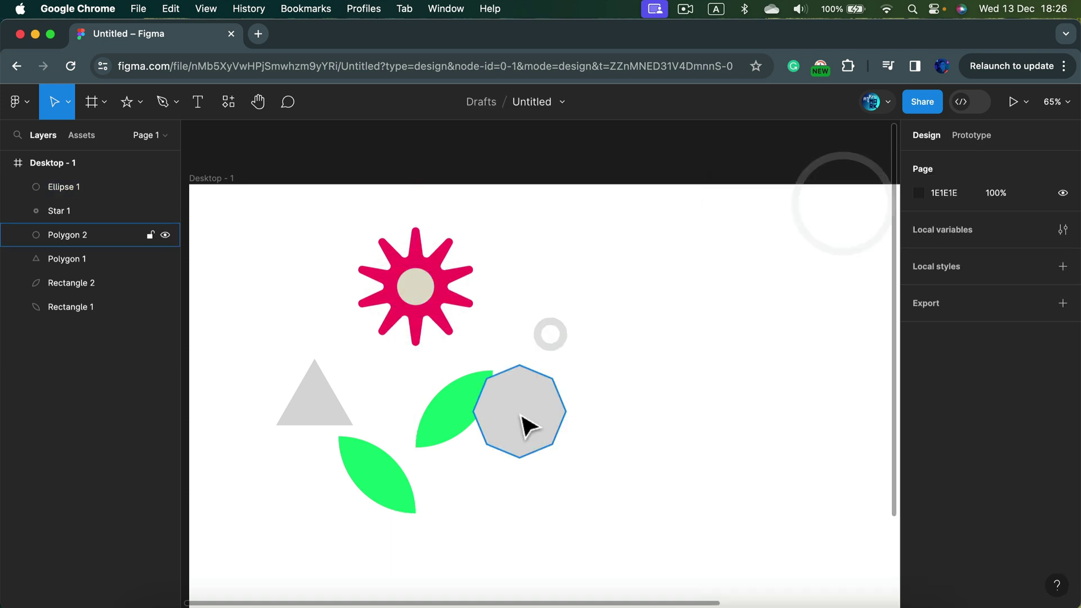
Delete the grey octagon and the grey triangle.
click(516, 411)
key(BackSpace)
click(329, 415)
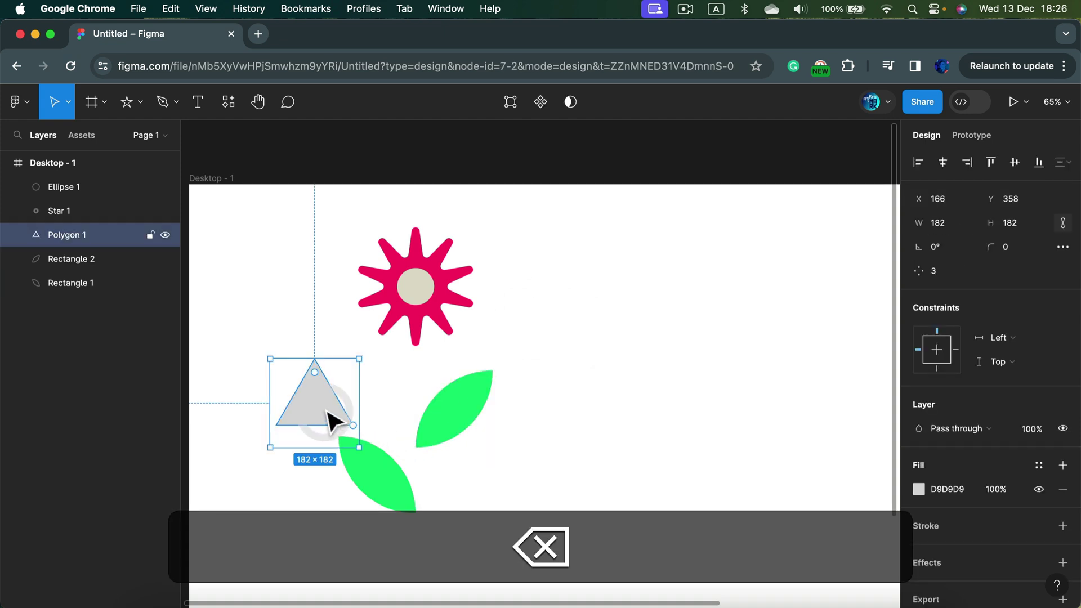
key(BackSpace)
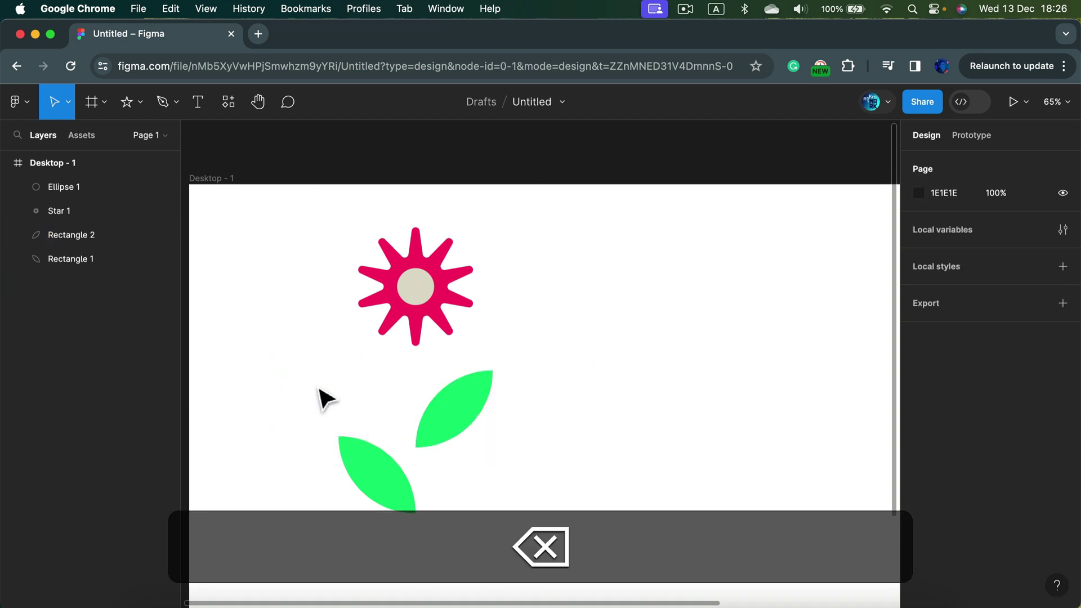
Draw a thin 13×576 rectangle stem down from the flower centre.
click(127, 103)
click(132, 143)
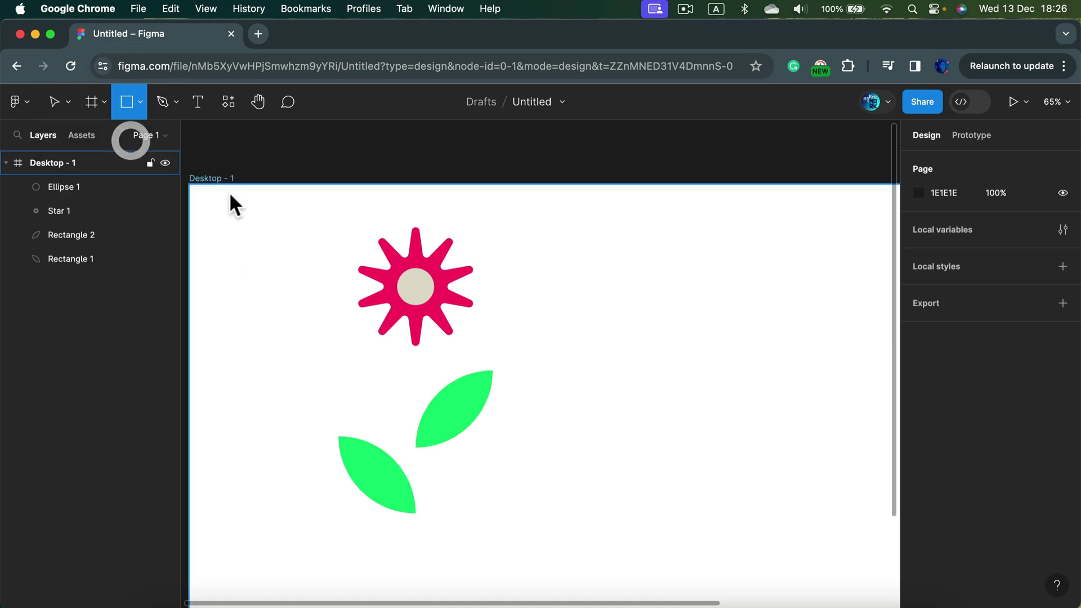
drag(410, 285, 423, 438)
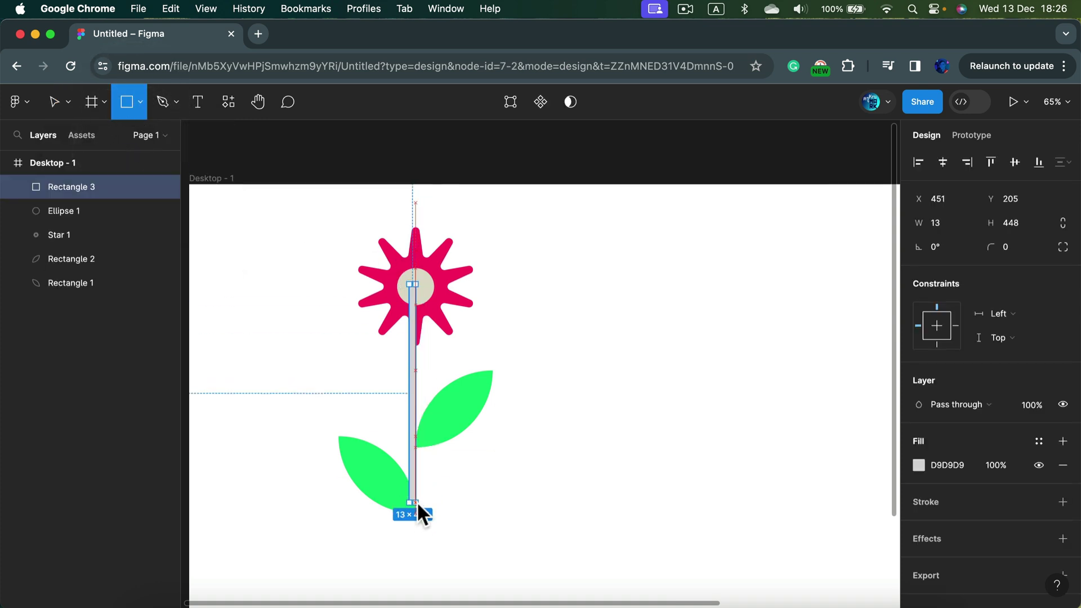
drag(417, 501, 418, 565)
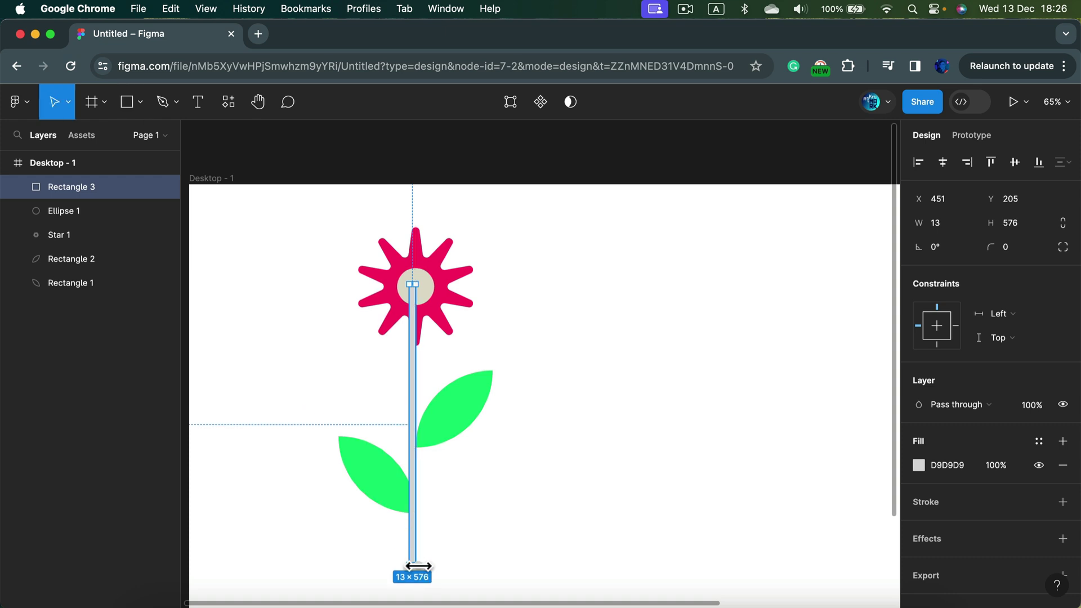
Fill the stem with the leaves' green 14E675, centre it, and layer it below the star.
click(919, 465)
click(738, 528)
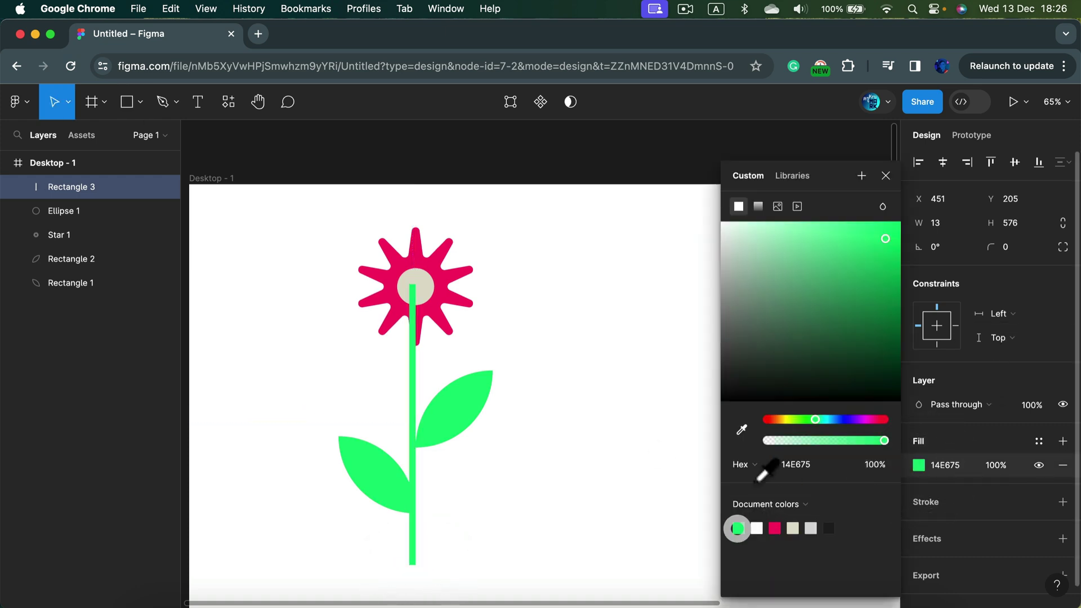
click(886, 175)
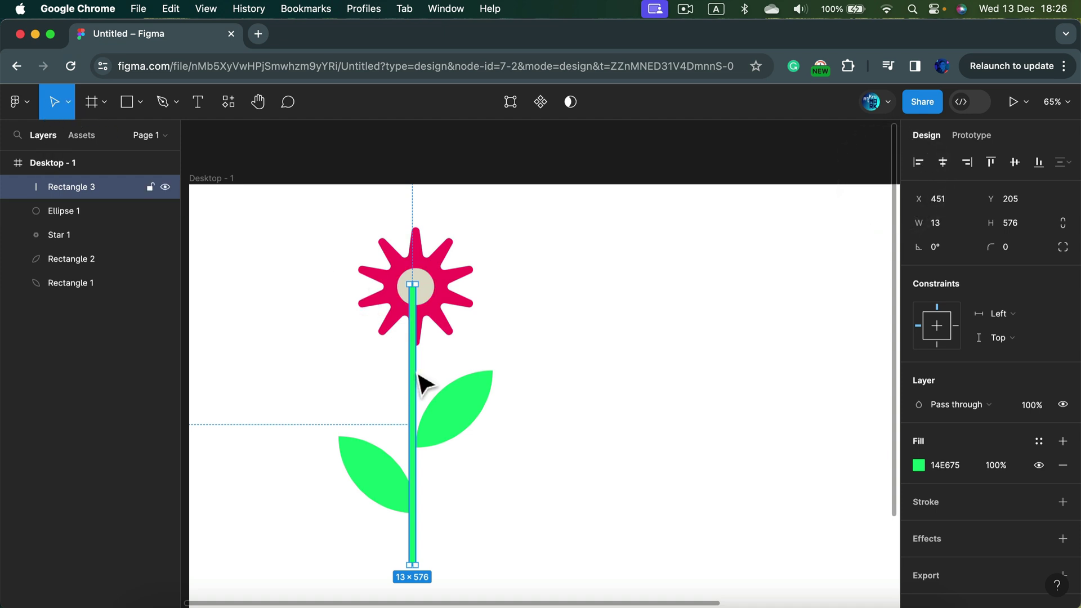
drag(417, 373, 416, 371)
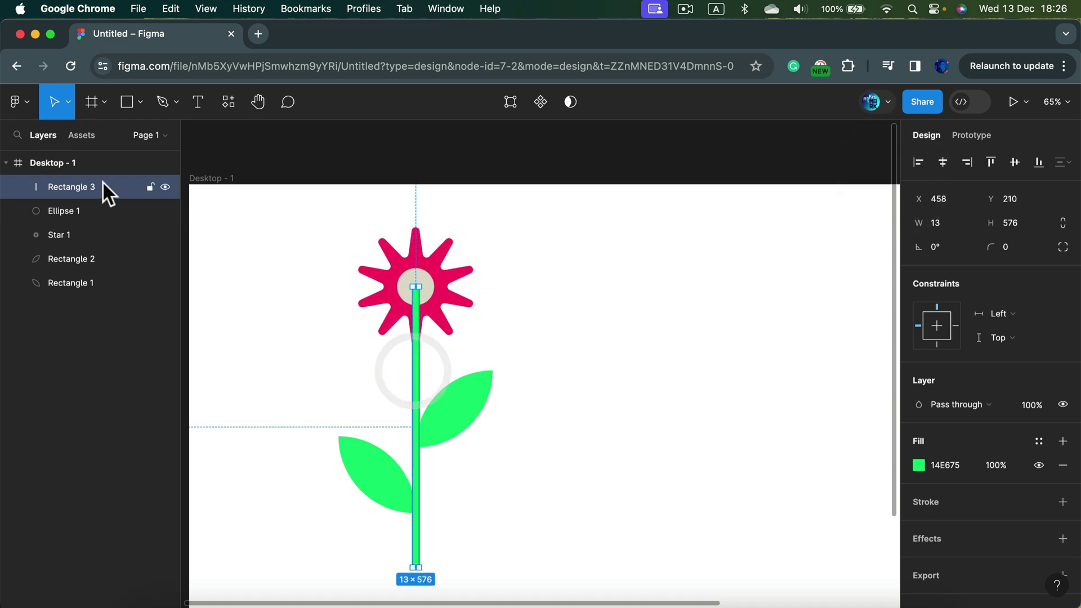
drag(120, 186, 120, 248)
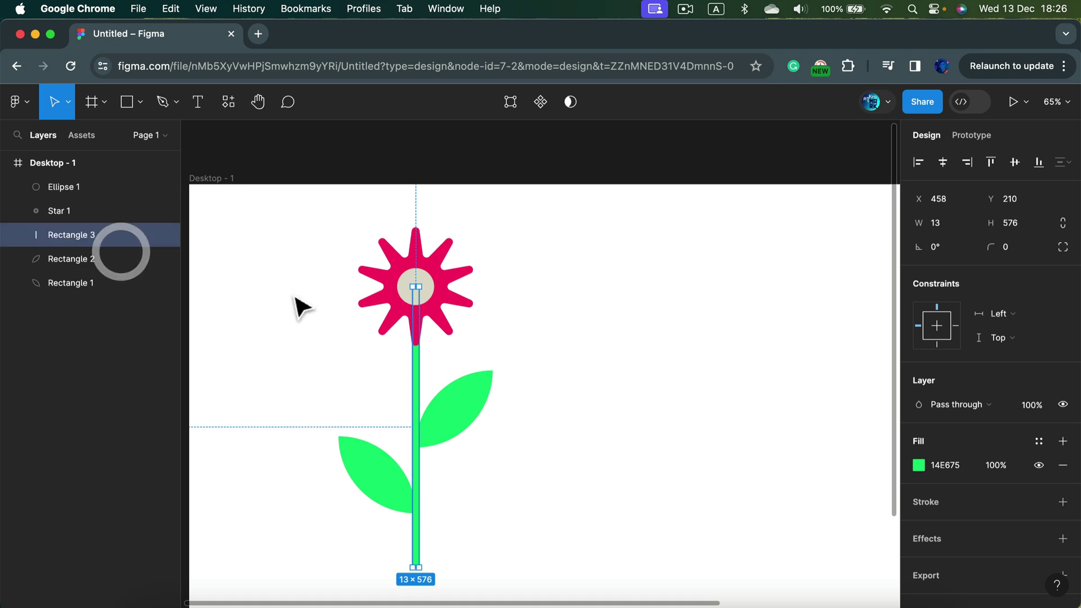
click(289, 307)
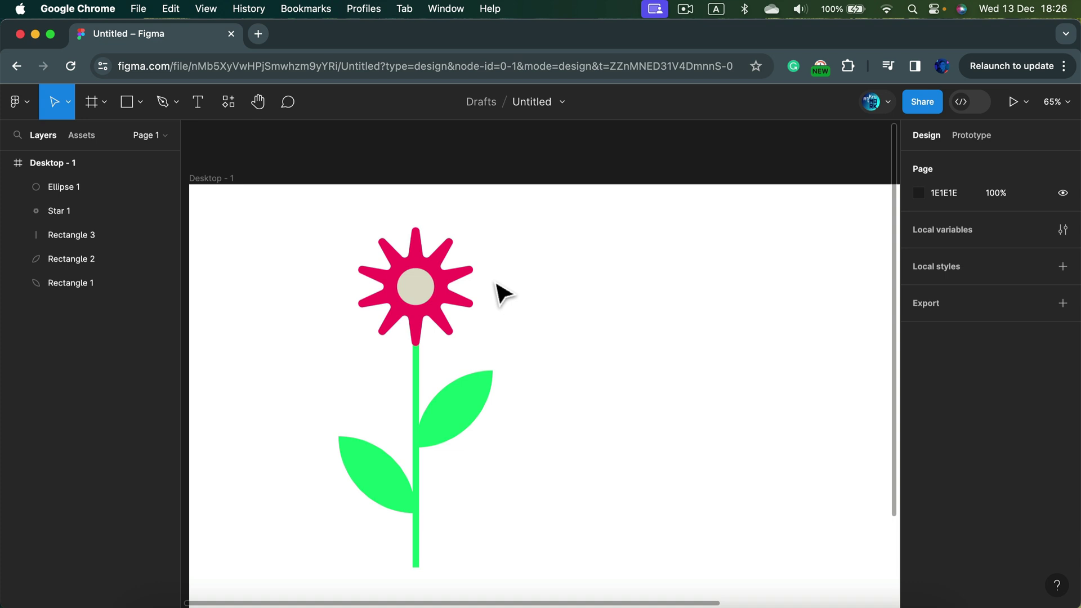
Draw a 244×244 square right of the flower and an overlapping 266×266 circle.
click(139, 103)
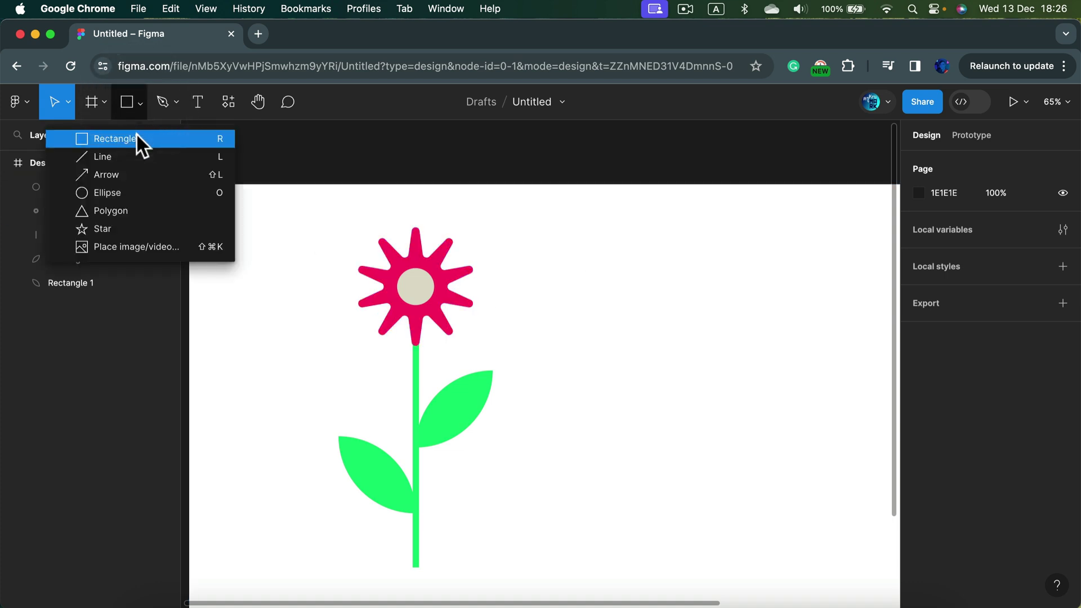
click(115, 139)
drag(537, 258, 653, 379)
click(139, 99)
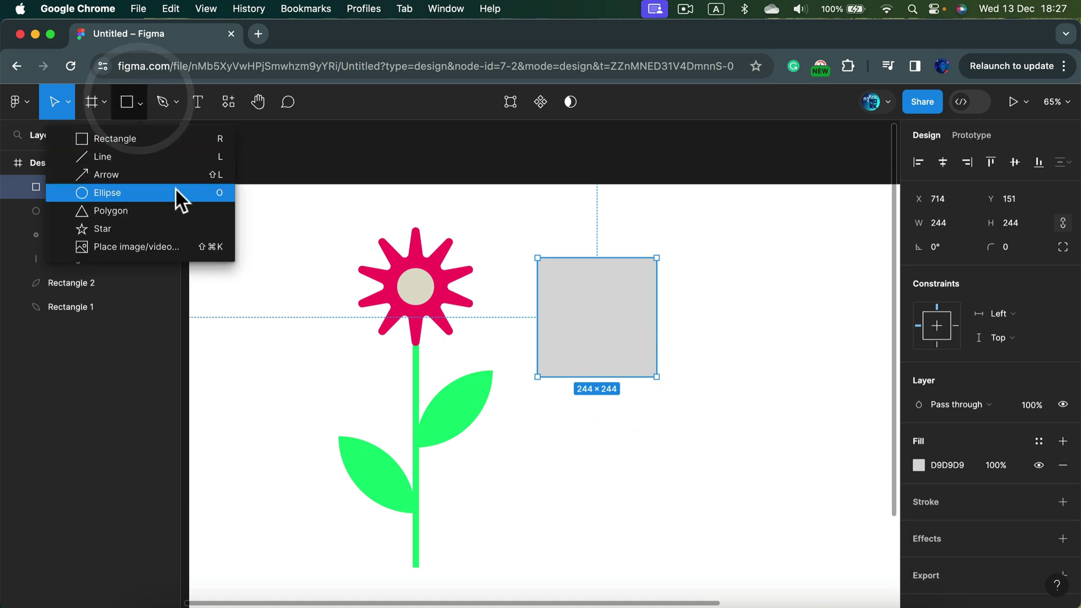
click(175, 191)
drag(597, 311, 726, 440)
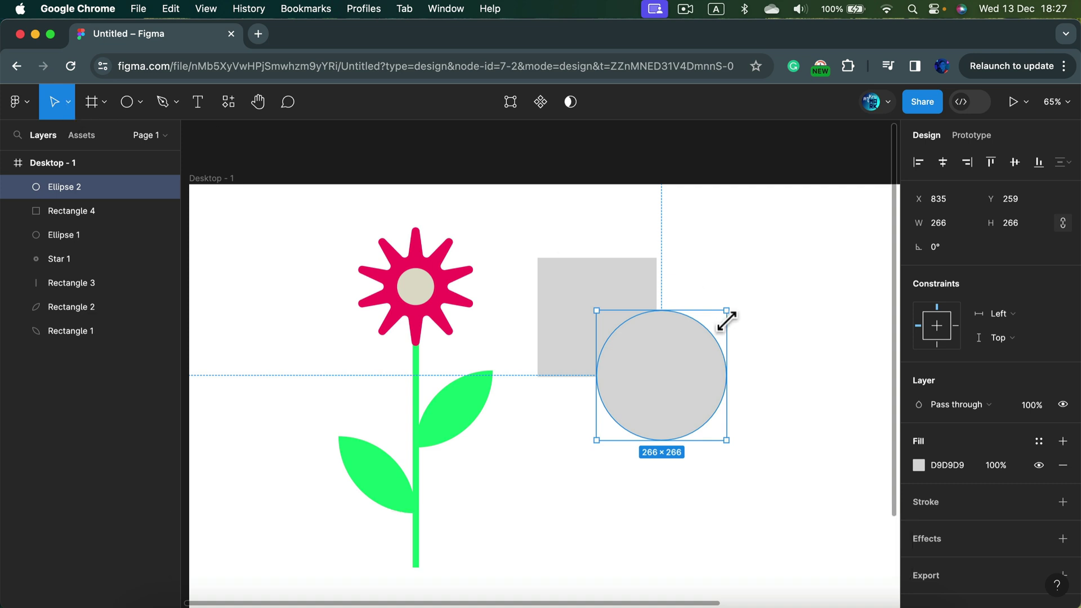
Fill the square red and the circle bright blue.
click(636, 280)
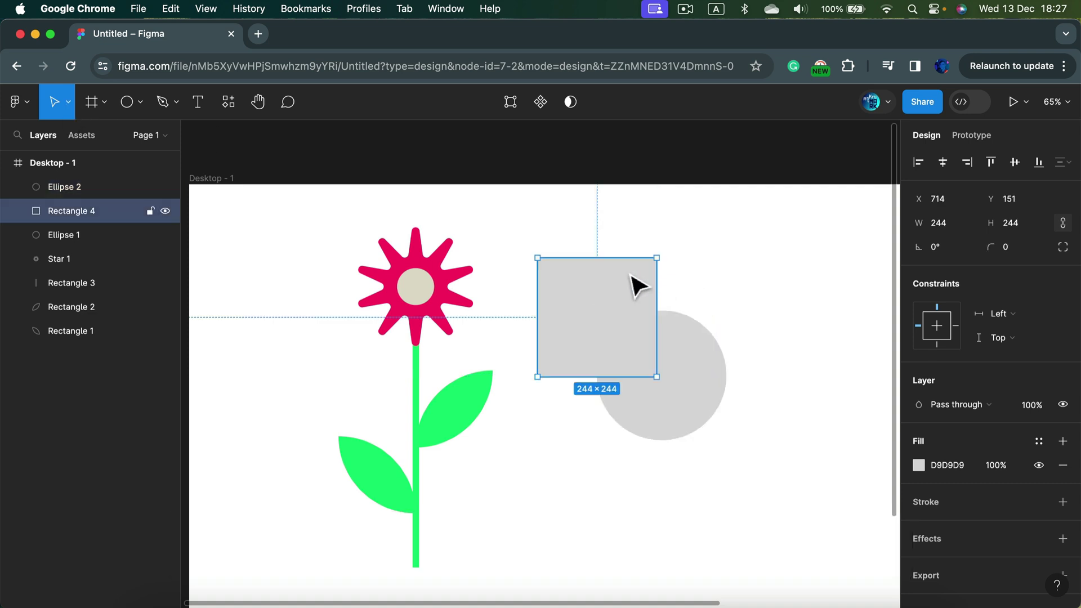
click(926, 462)
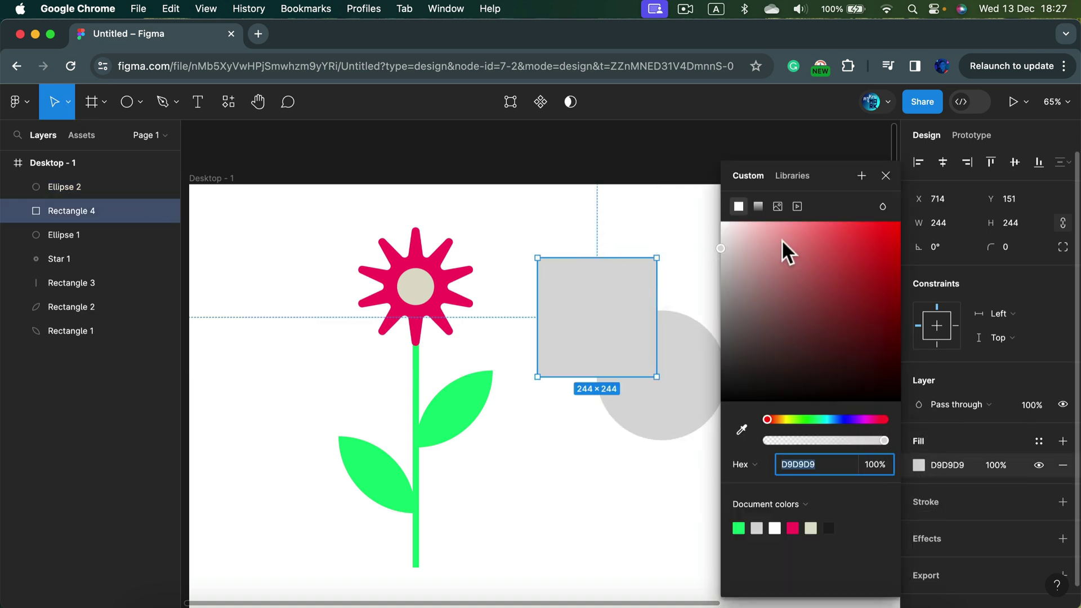
drag(783, 241, 888, 218)
click(704, 338)
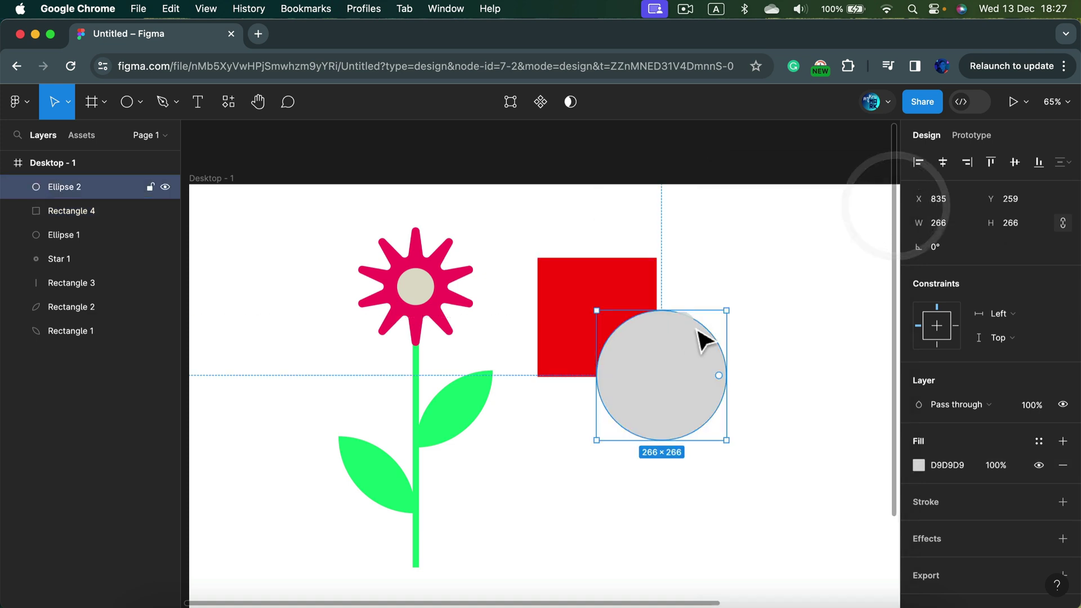
click(924, 462)
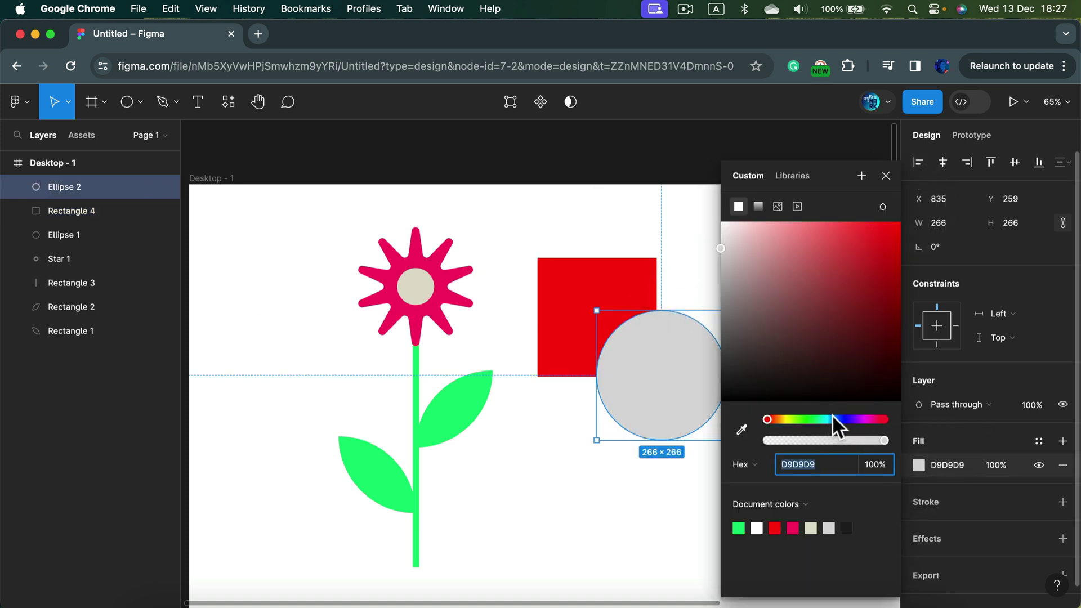
click(832, 419)
drag(772, 310, 897, 224)
click(890, 242)
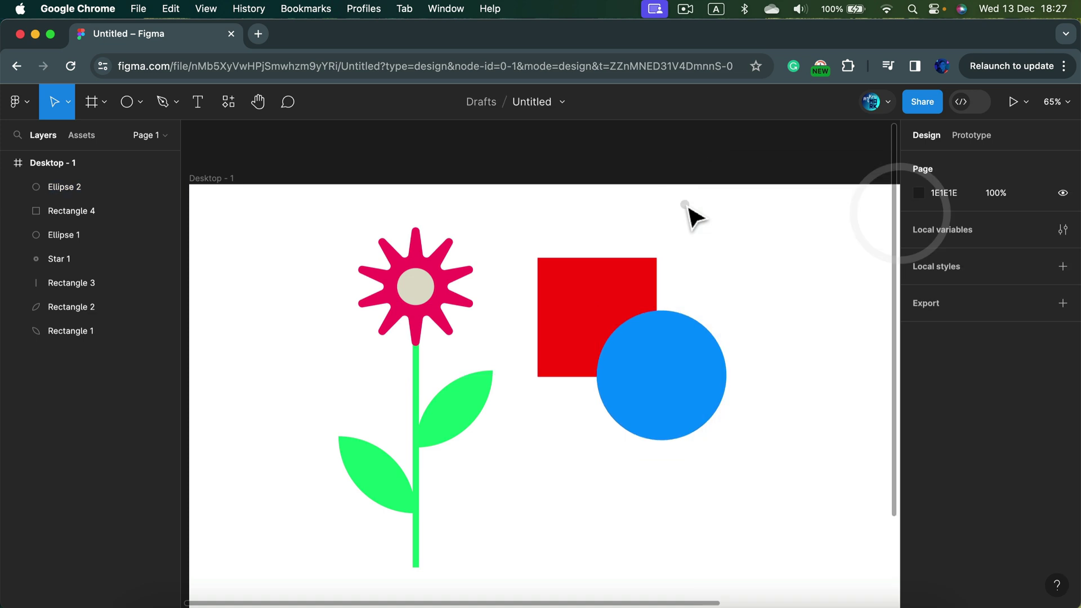
drag(518, 199, 837, 516)
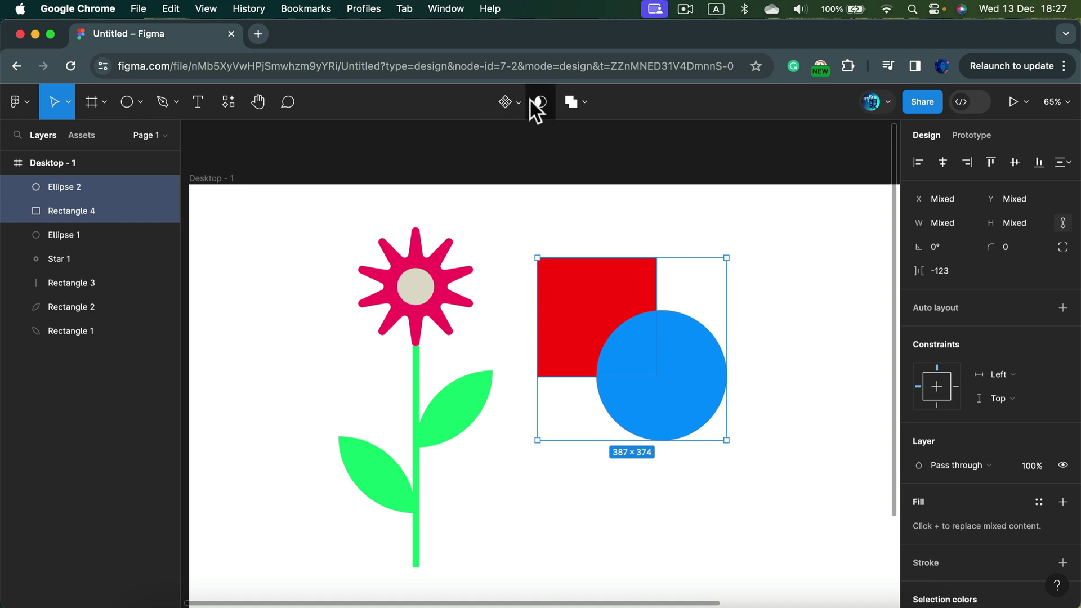
click(583, 100)
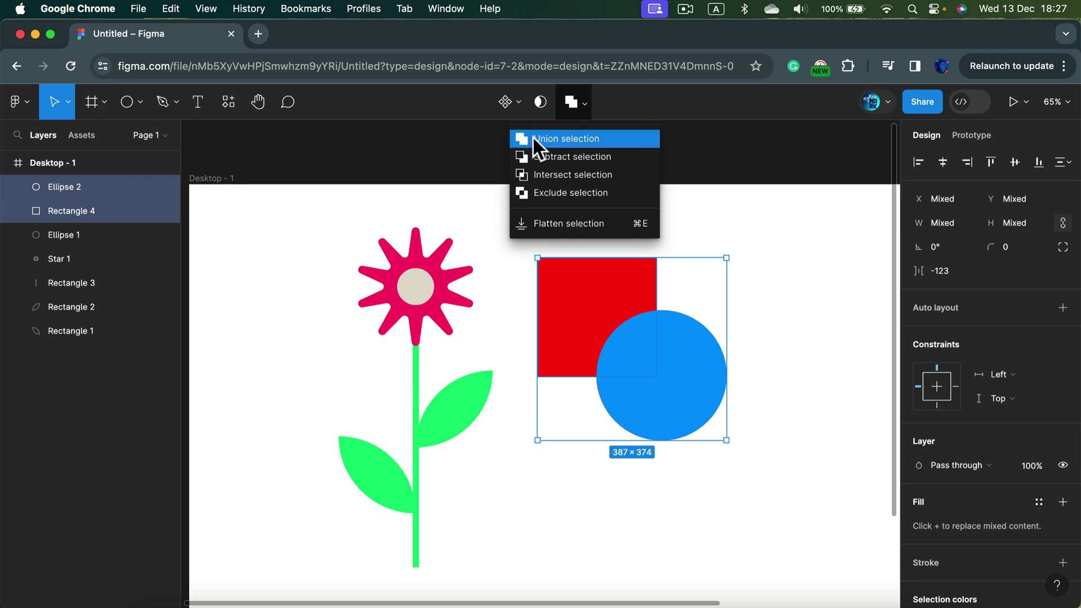
click(559, 137)
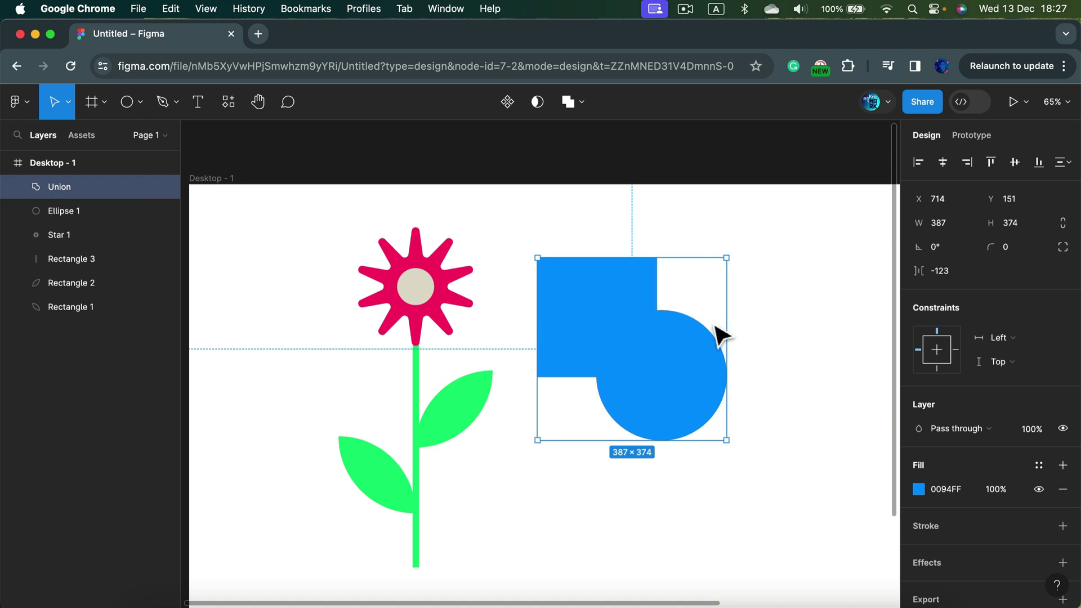
key(super)
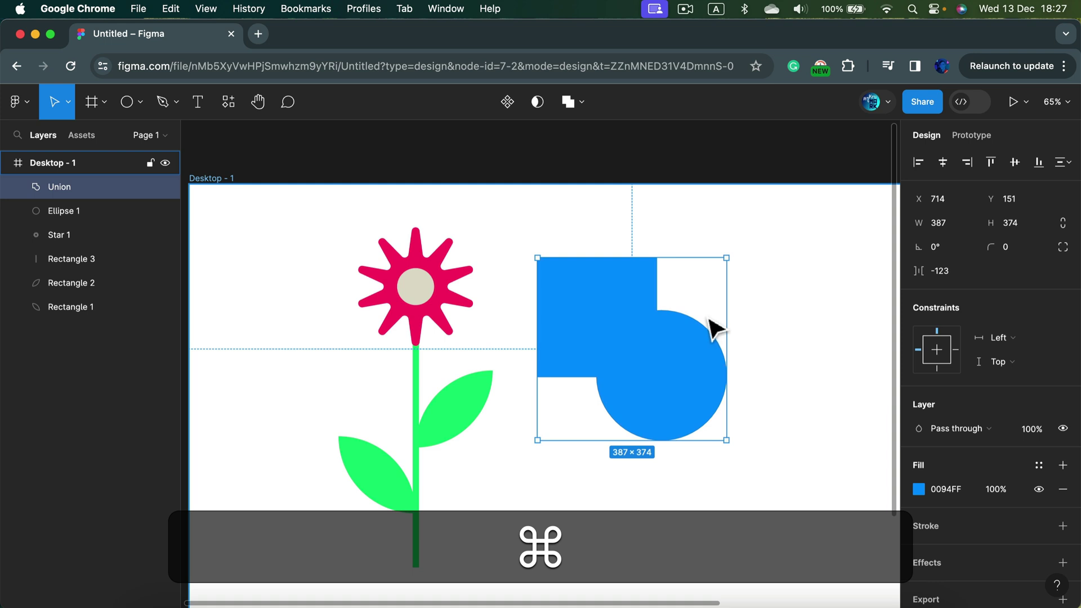
key(super+z)
click(589, 104)
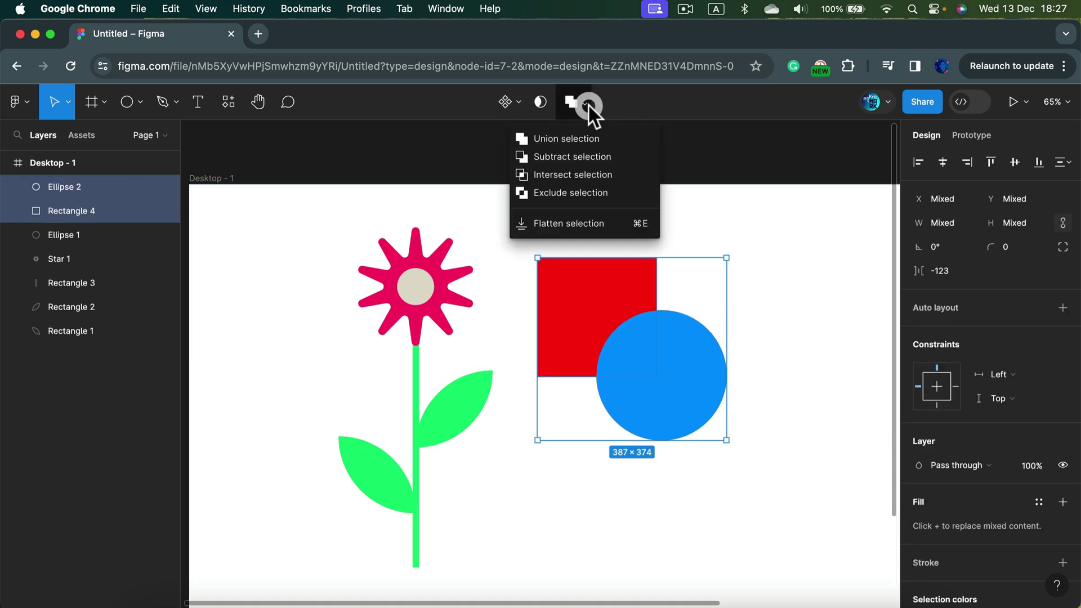
click(581, 158)
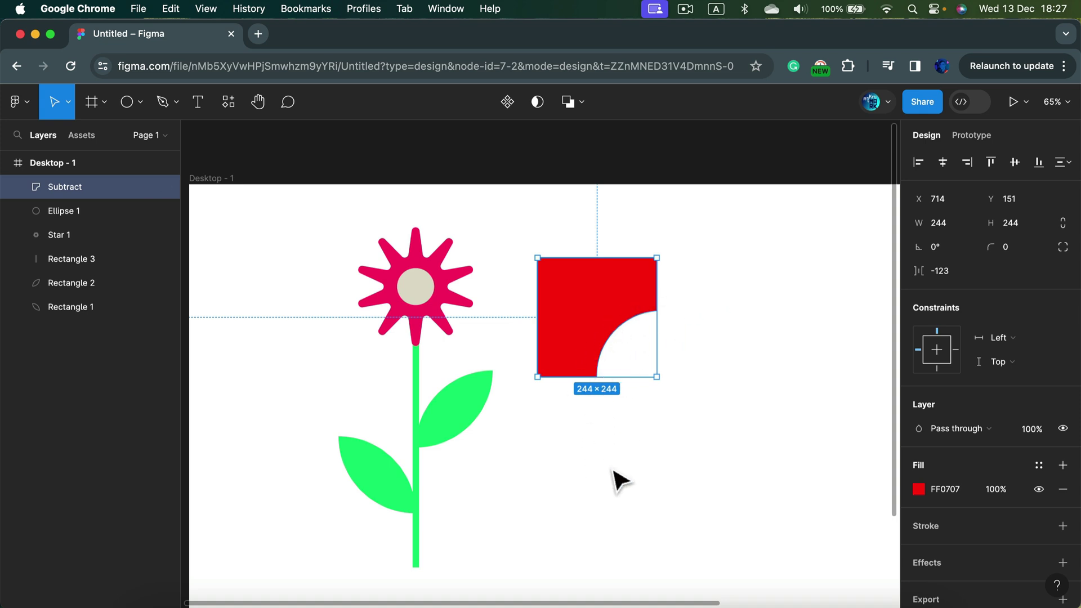
key(super+z)
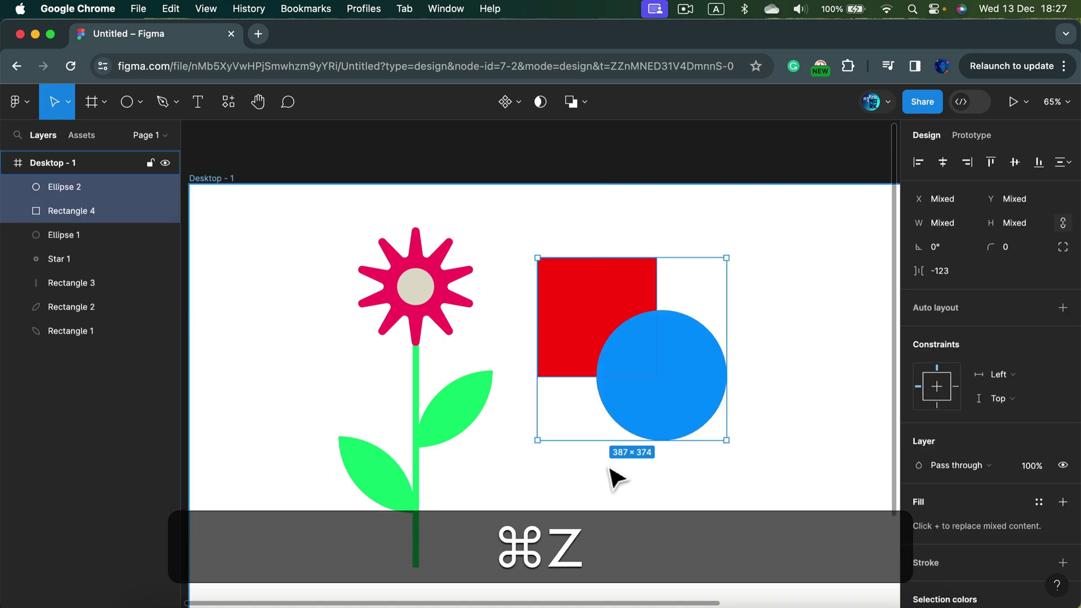
click(584, 103)
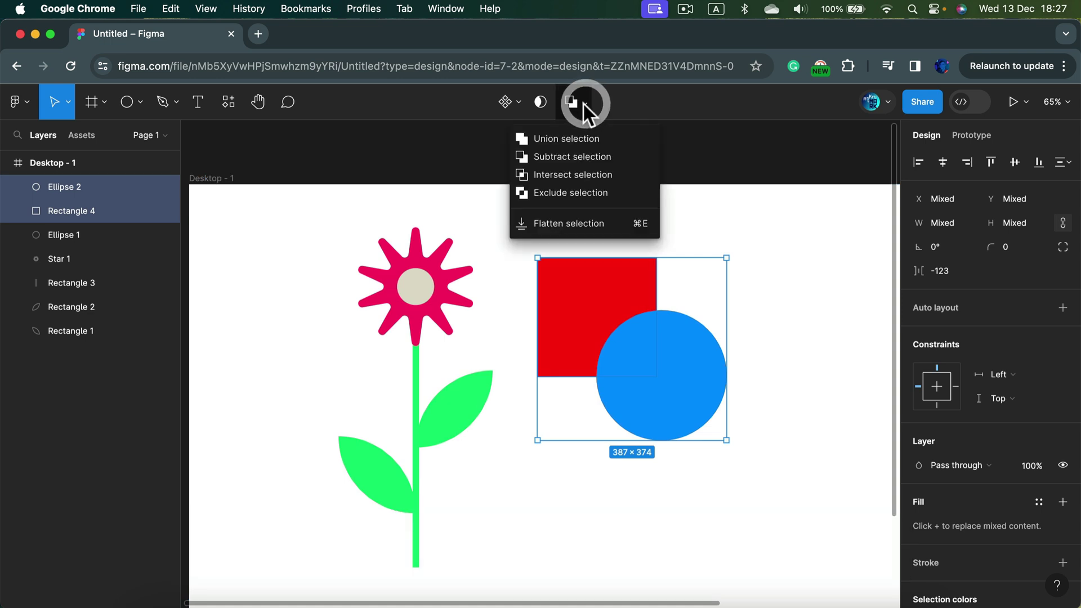
click(556, 174)
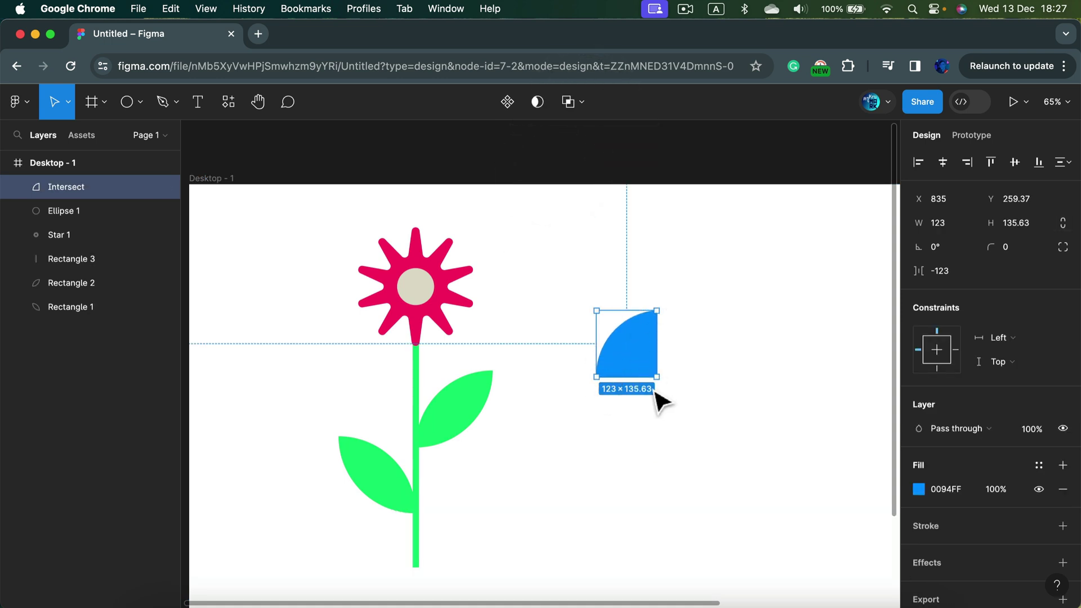
key(super+z)
click(589, 100)
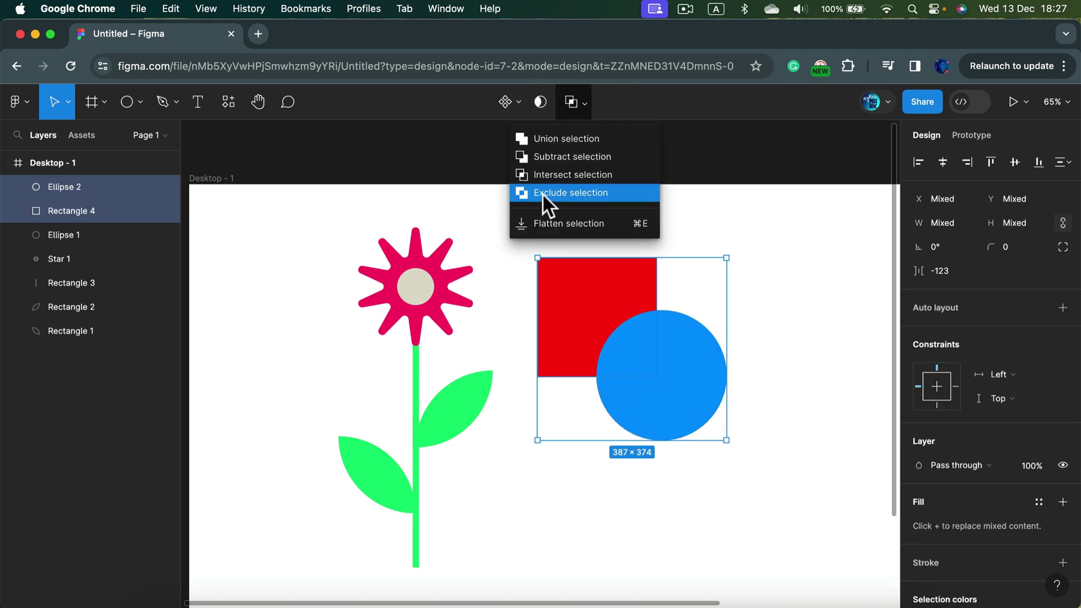
click(542, 192)
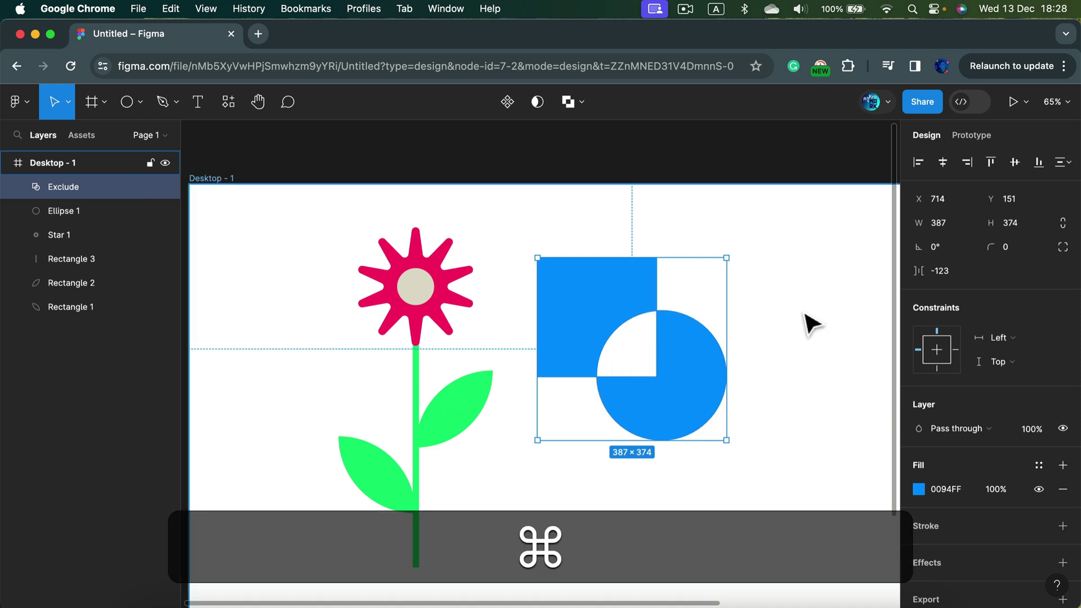
key(super+z)
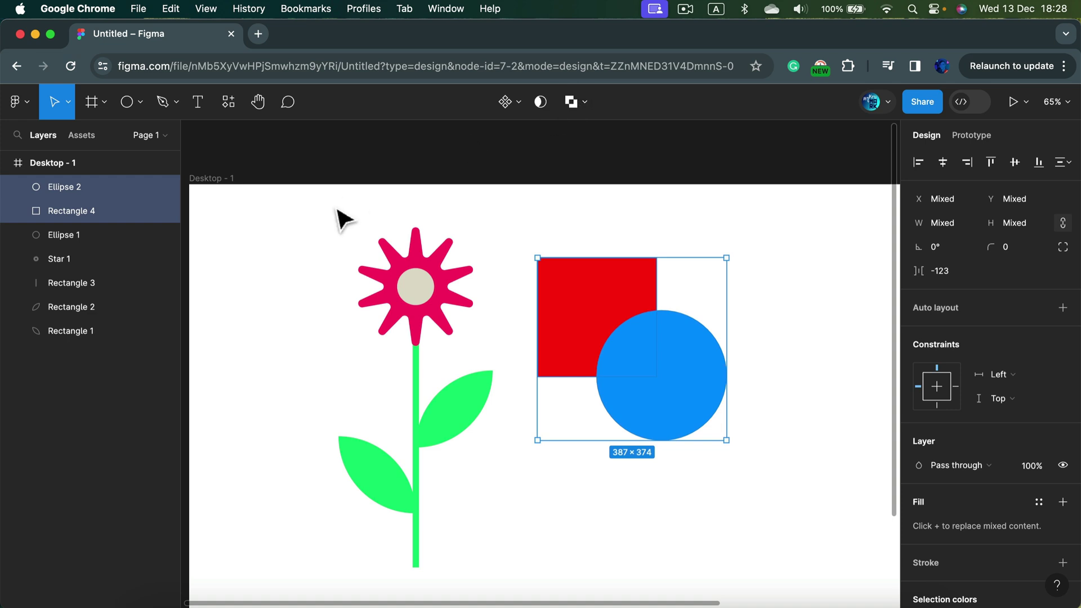
Delete every shape in the Desktop - 1 frame.
drag(287, 206, 779, 585)
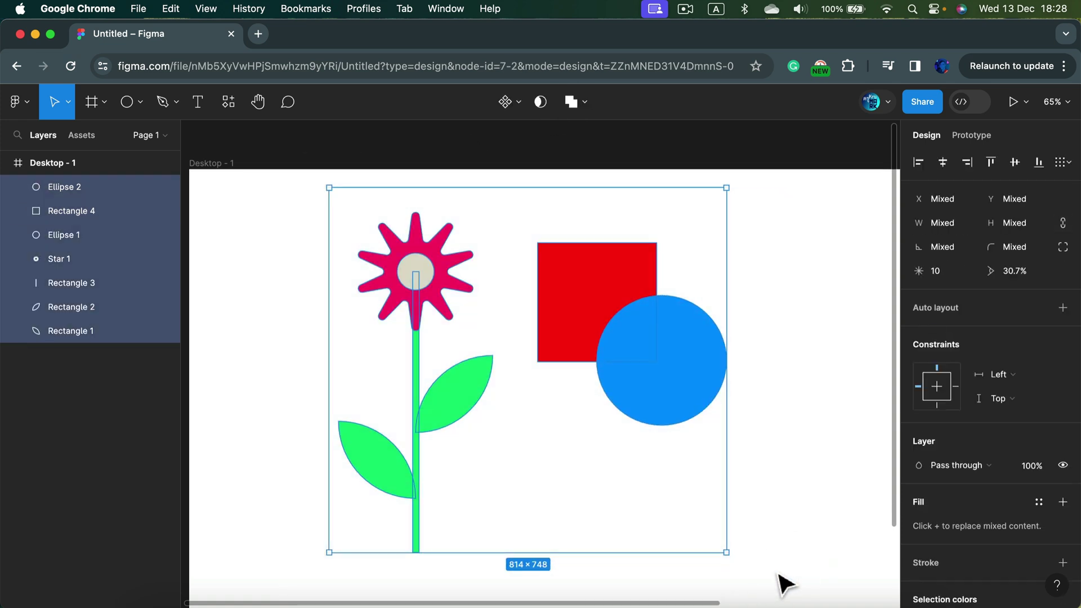
key(BackSpace)
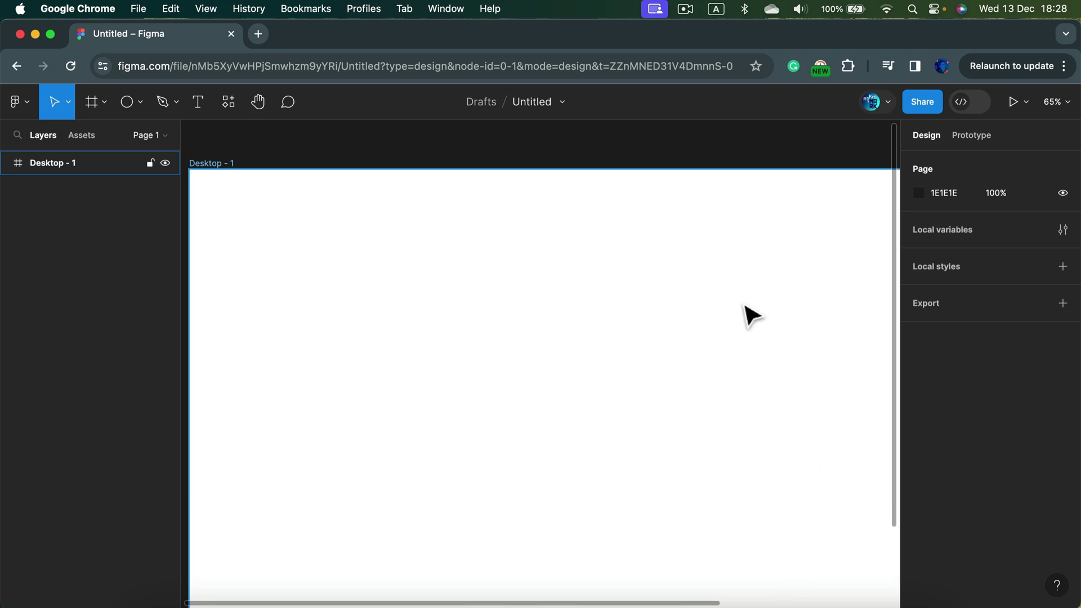
scroll(615, 321, down, 2)
scroll(619, 325, up, 1)
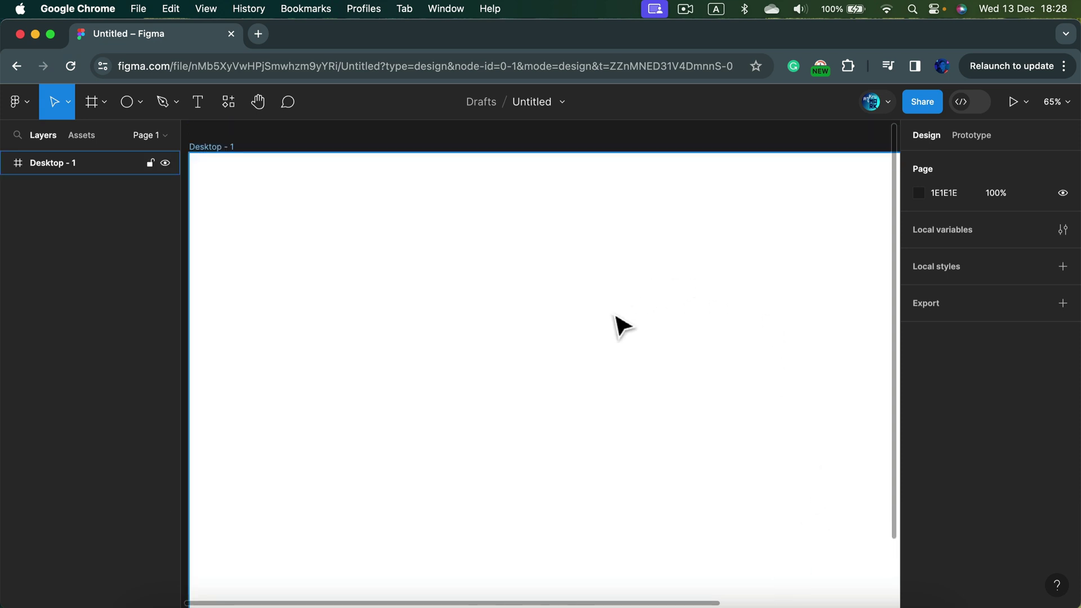
scroll(405, 270, up, 1)
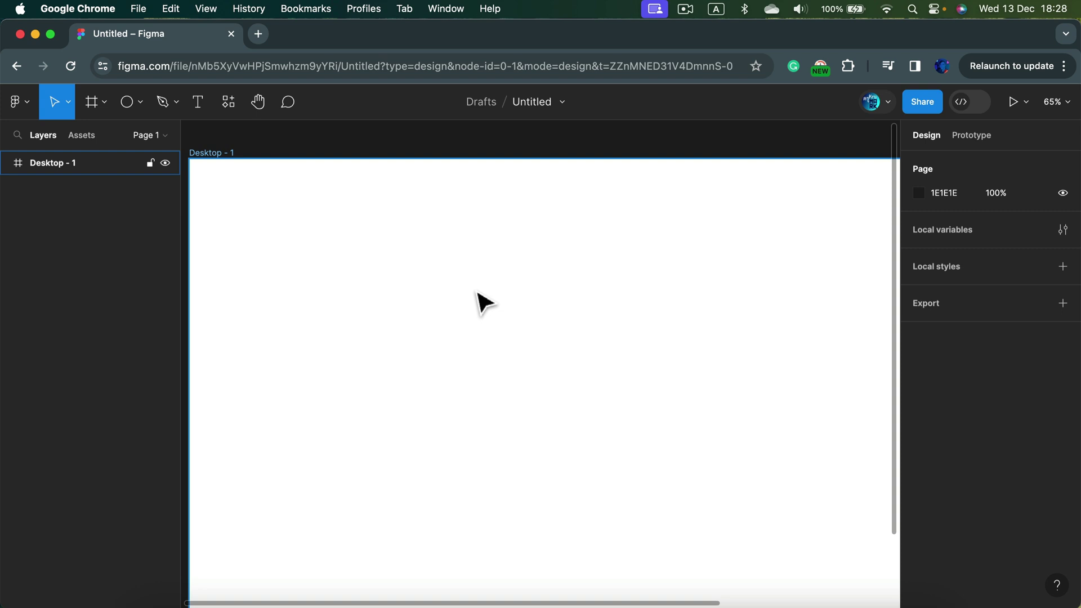
Draw a closed curved blob with the Pen tool using seven anchor points.
click(169, 105)
click(179, 140)
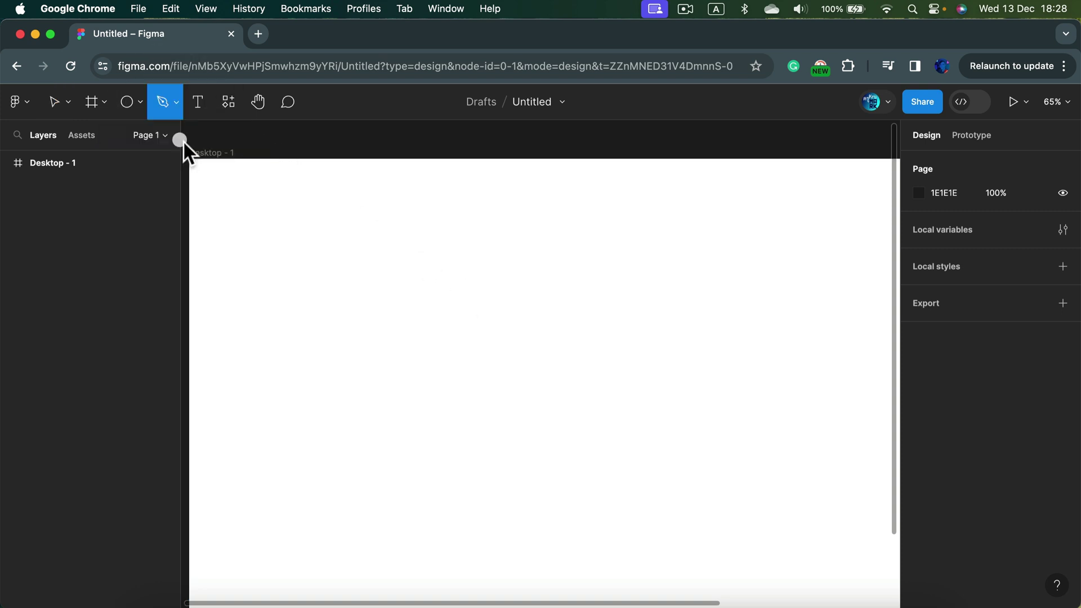
drag(380, 258, 420, 237)
drag(533, 233, 574, 253)
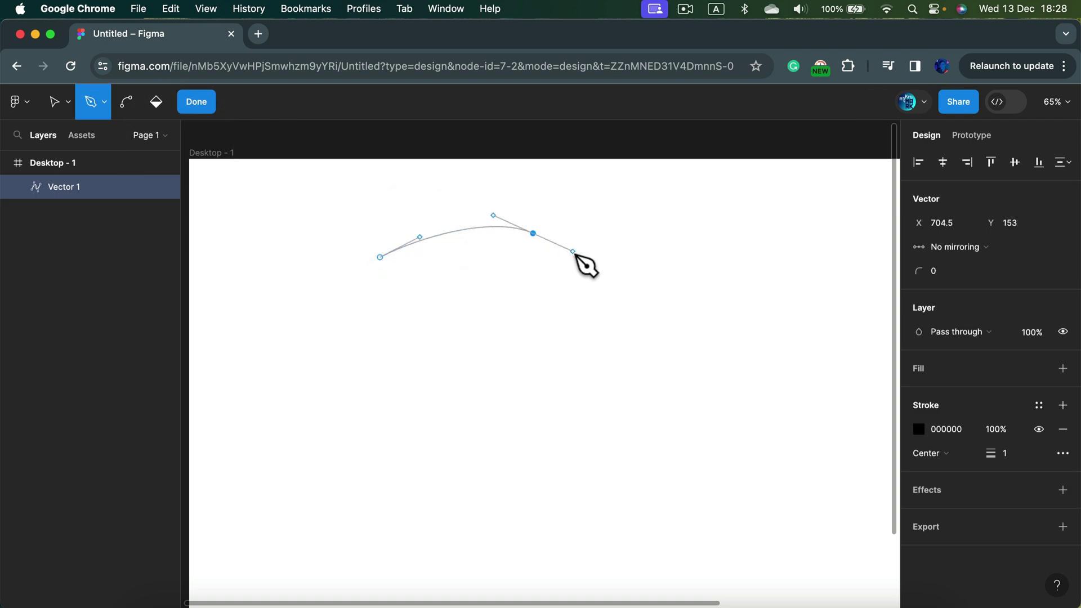
drag(685, 362, 682, 442)
drag(560, 469, 513, 459)
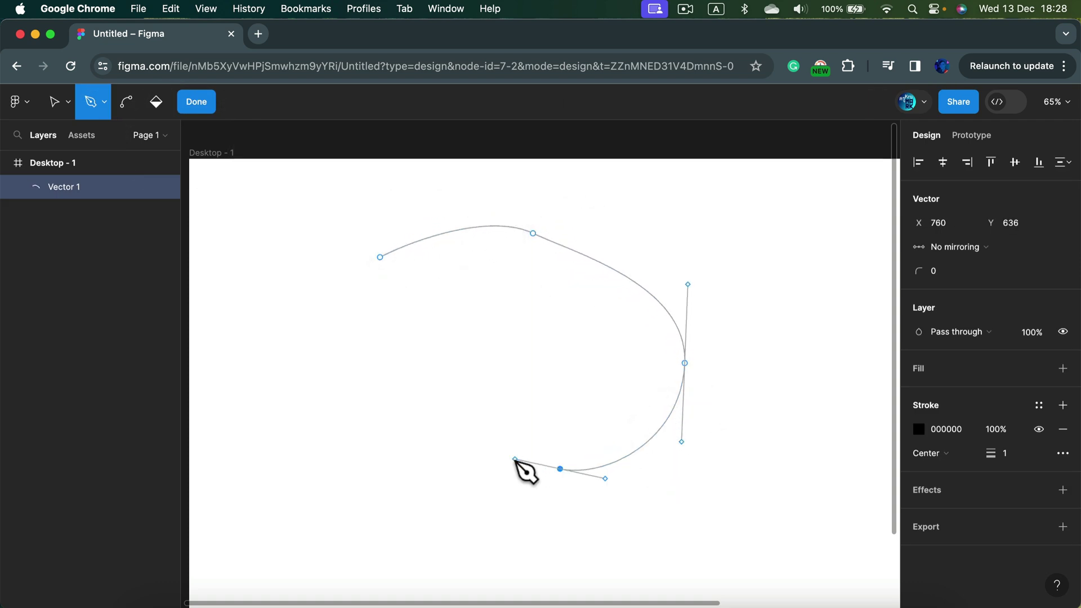
drag(393, 419, 365, 390)
drag(310, 317, 311, 253)
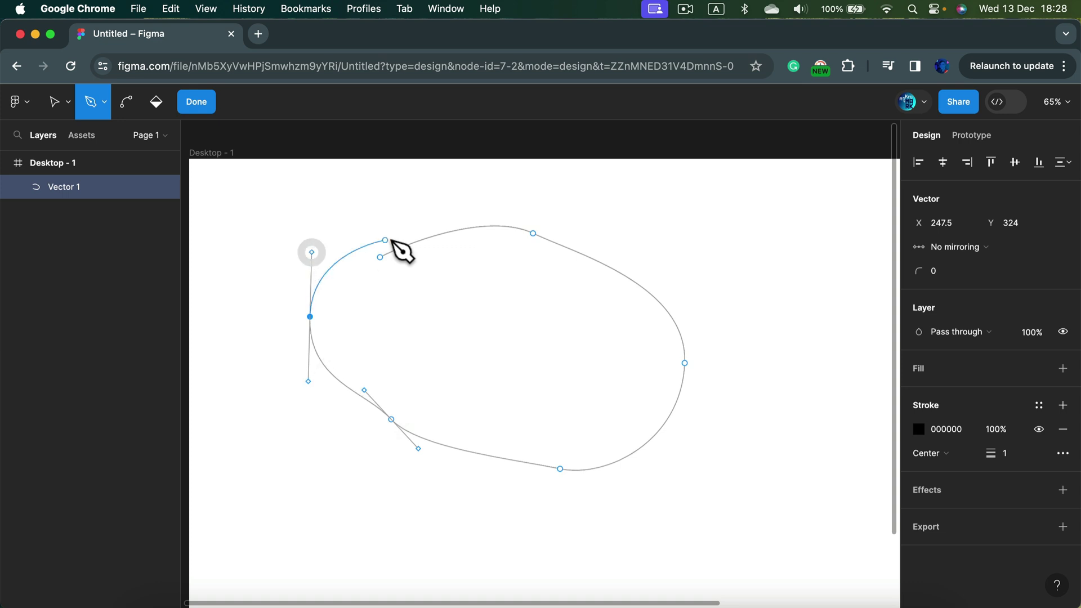
drag(380, 257, 442, 213)
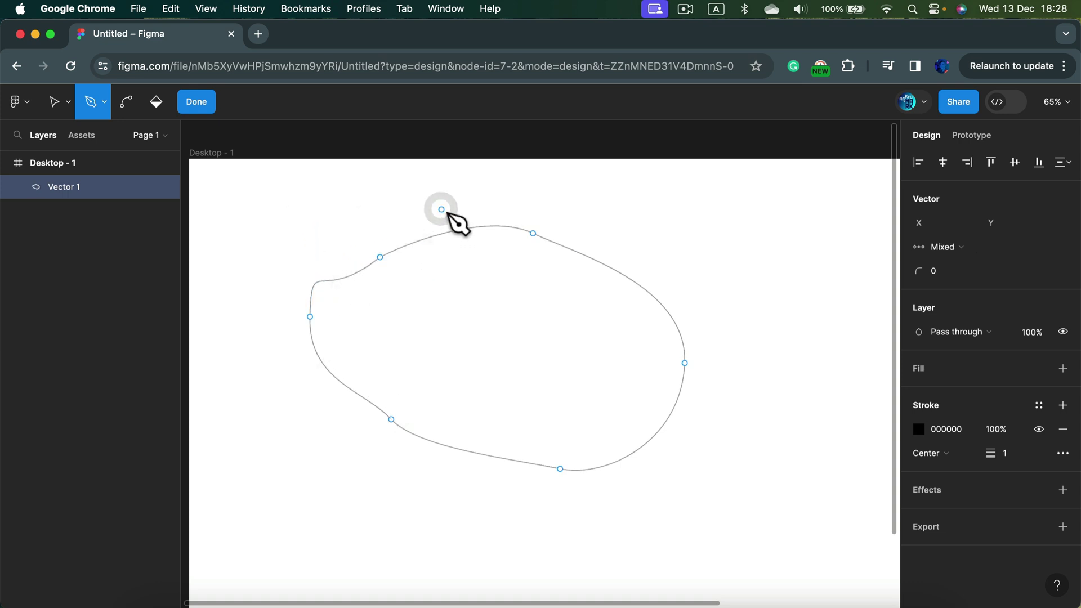
Remove the stray extra anchor and fill the blob grey D9D9D9.
click(700, 243)
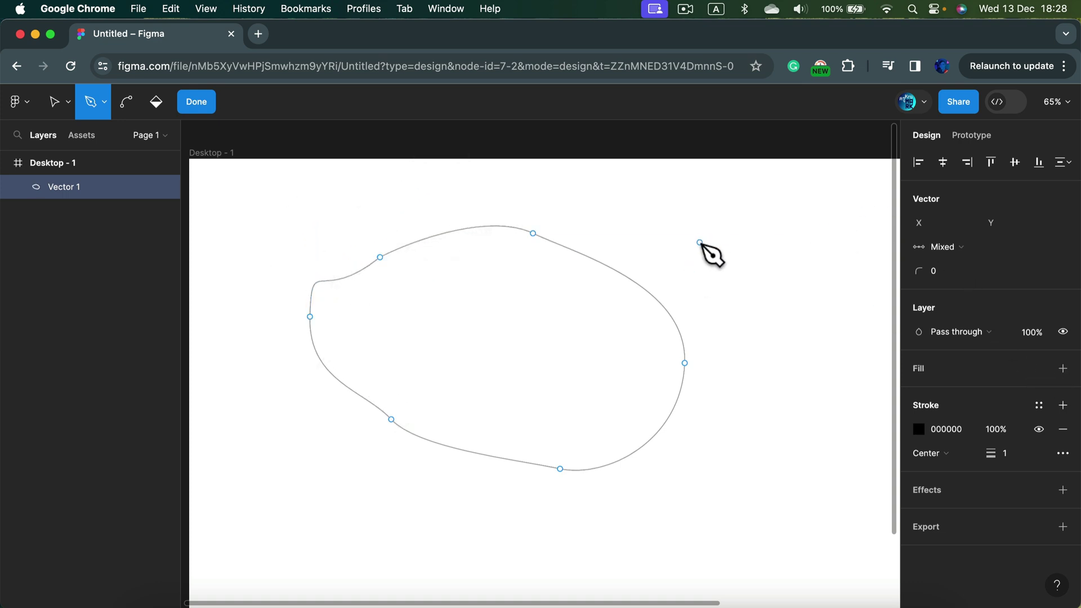
drag(700, 243, 691, 226)
key(BackSpace)
click(1063, 368)
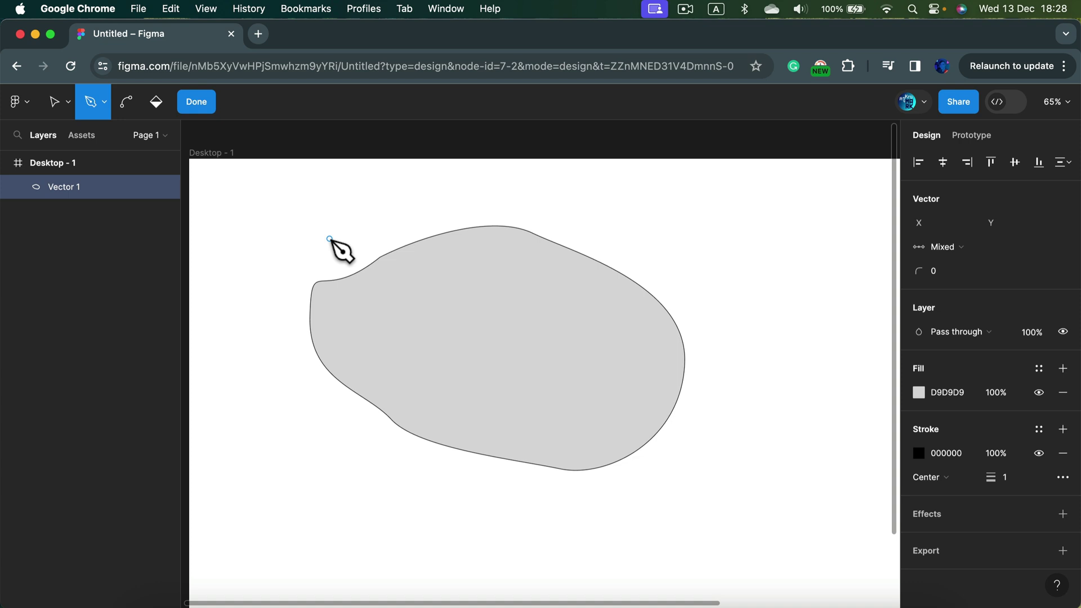
click(206, 103)
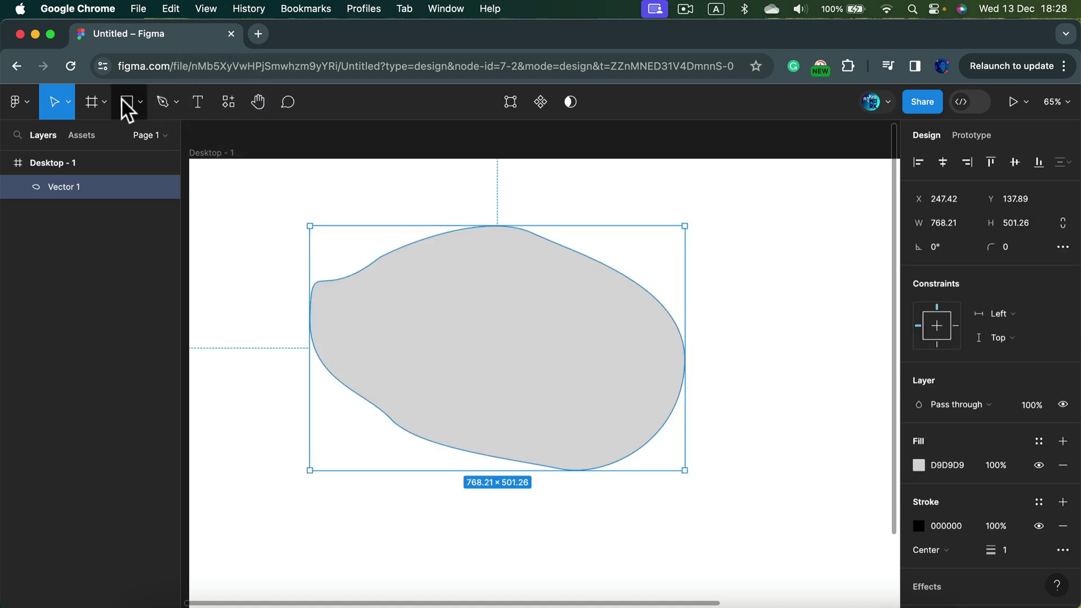